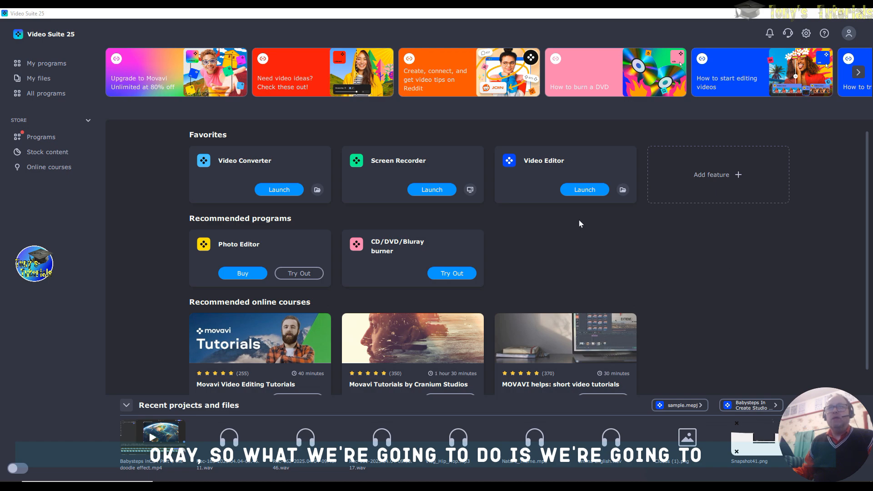
Launch the Video Editor and look through the Recent and Favorites collections of its music library
left_click(584, 189)
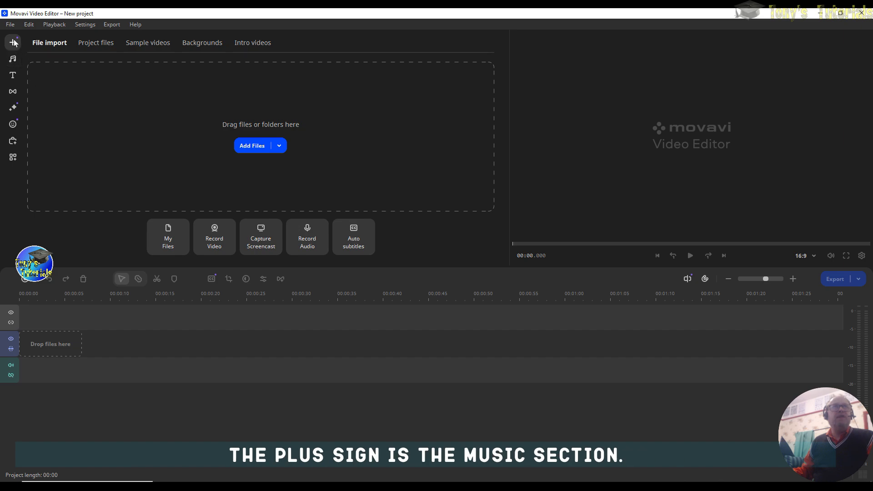
left_click(14, 63)
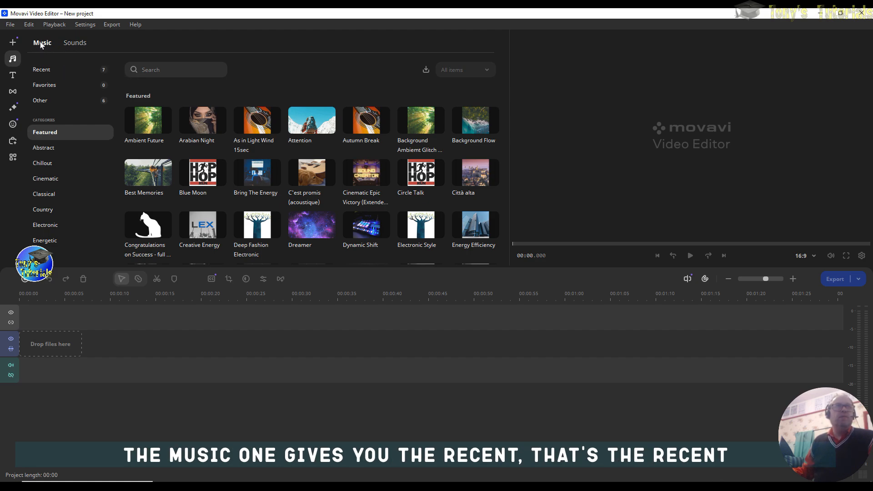
left_click(44, 71)
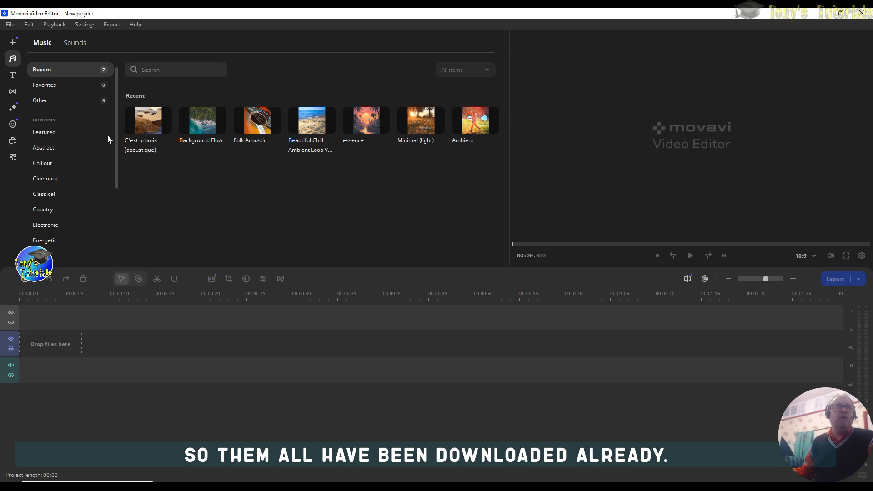
left_click(59, 85)
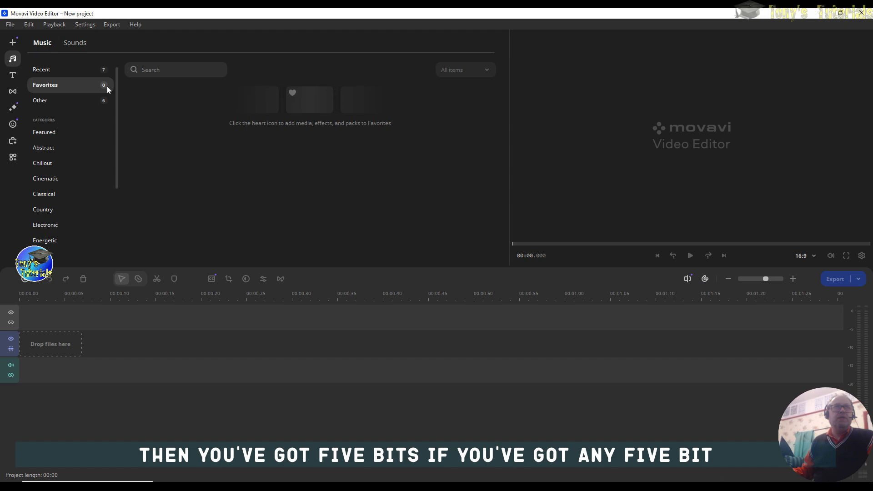
Place the Date Night track from the Jazz Cafe Music Pack at the start of the audio track and play part of it
left_click(41, 102)
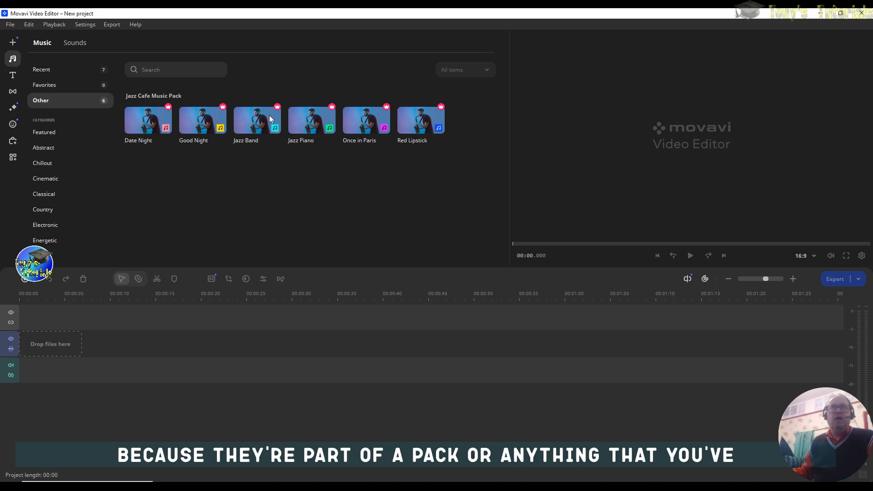
left_click(147, 121)
left_click_drag(150, 120, 68, 359)
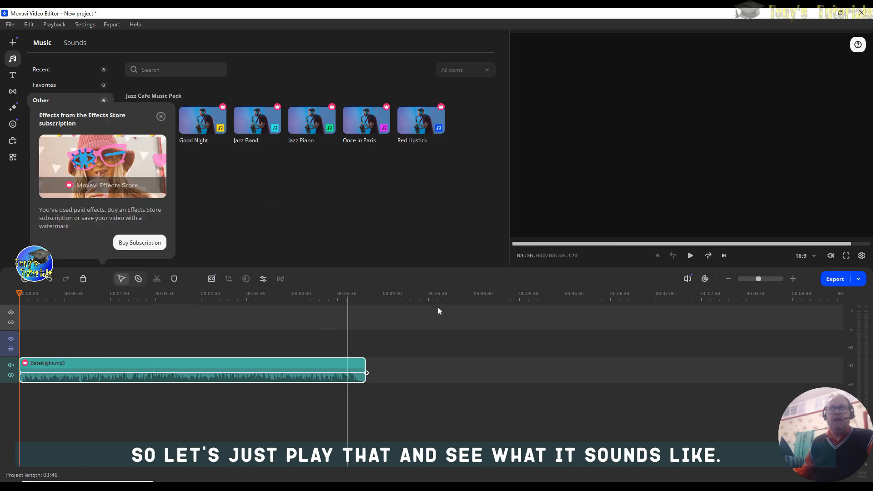
left_click(690, 259)
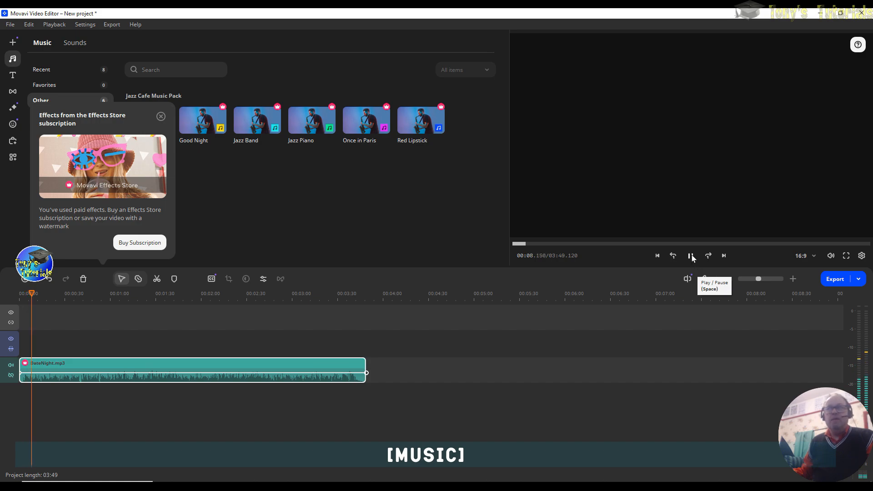
left_click(690, 256)
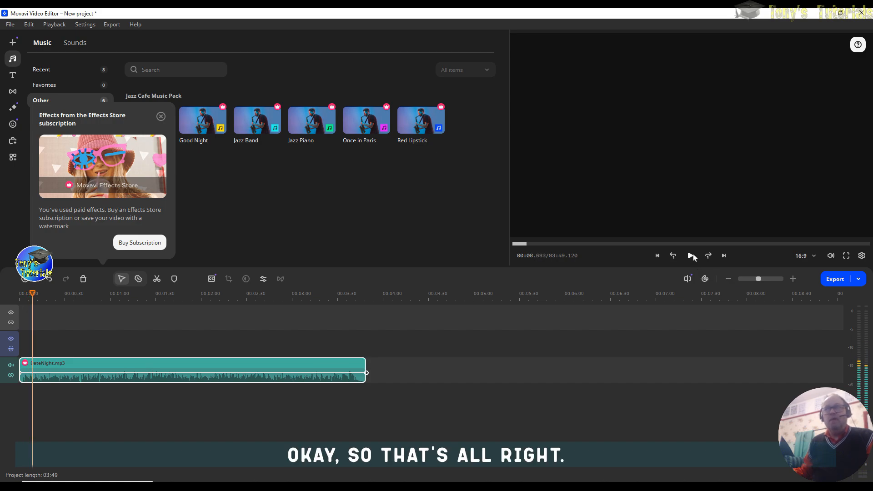
Dismiss the Effects Store subscription notice and delete the Date Night clip from the timeline
left_click(161, 116)
right_click(116, 367)
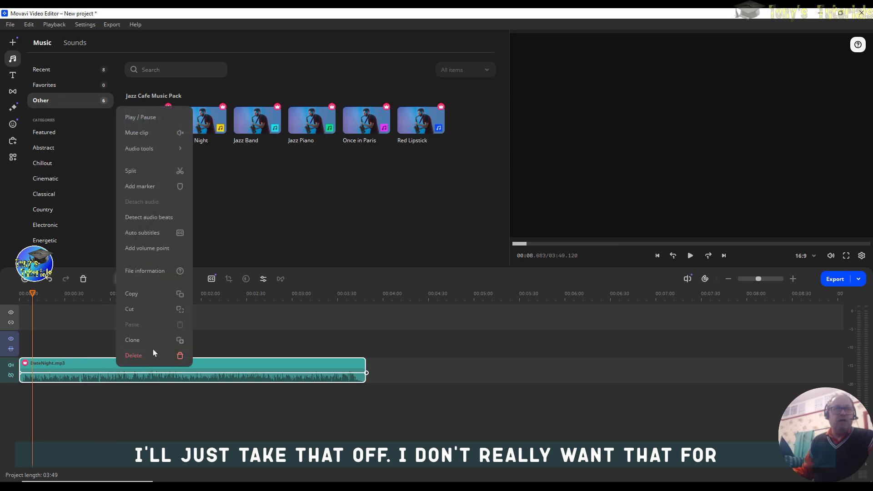
left_click(144, 354)
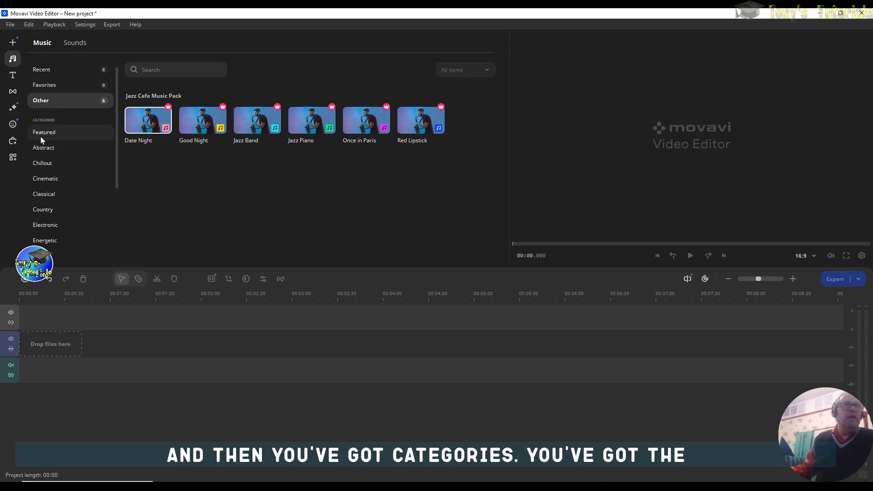
Preview the As in Light Wind 15sec track from the Featured music category, stopping playback partway
left_click(58, 131)
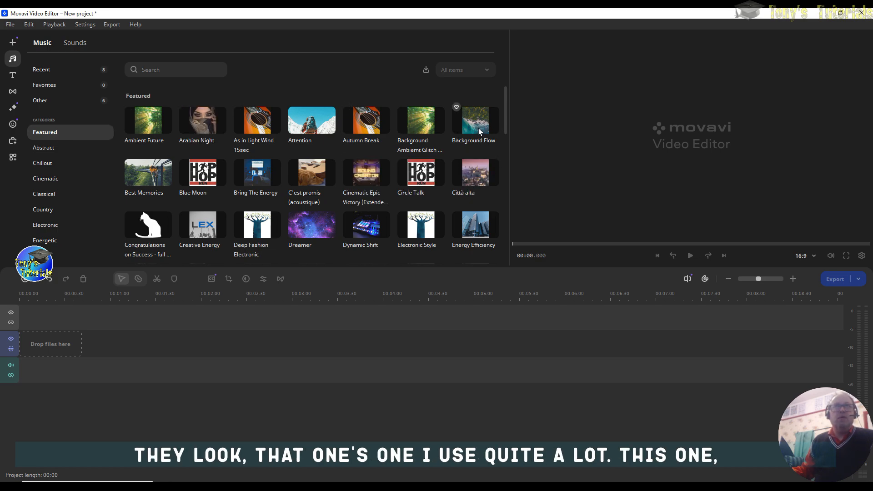
left_click(257, 128)
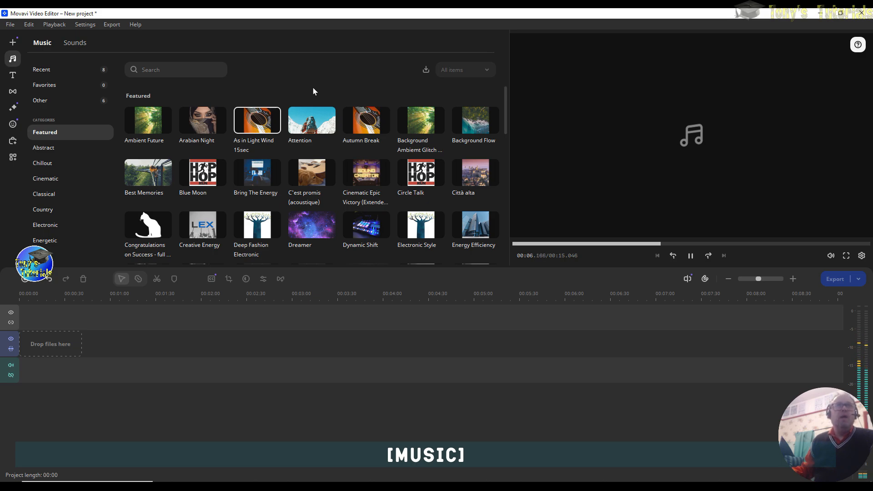
left_click(690, 256)
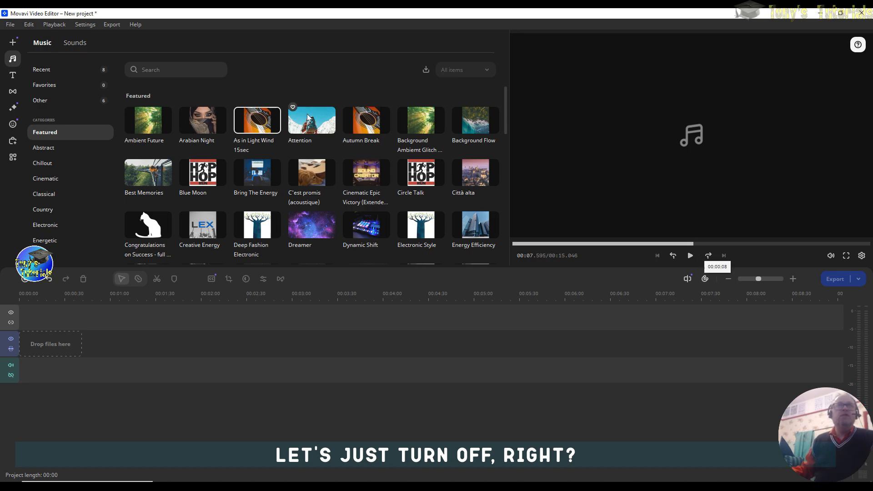
Add the As in Light Wind 15sec track to the timeline at the current position
mouse_move(219, 138)
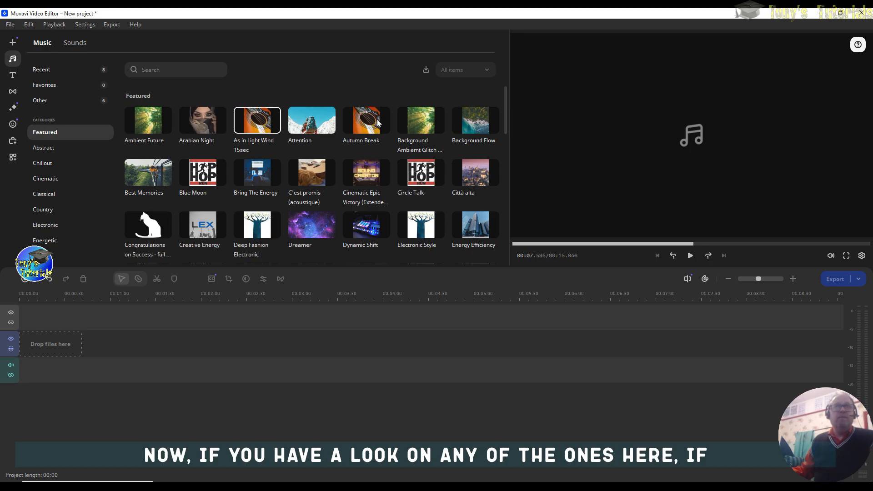
right_click(258, 120)
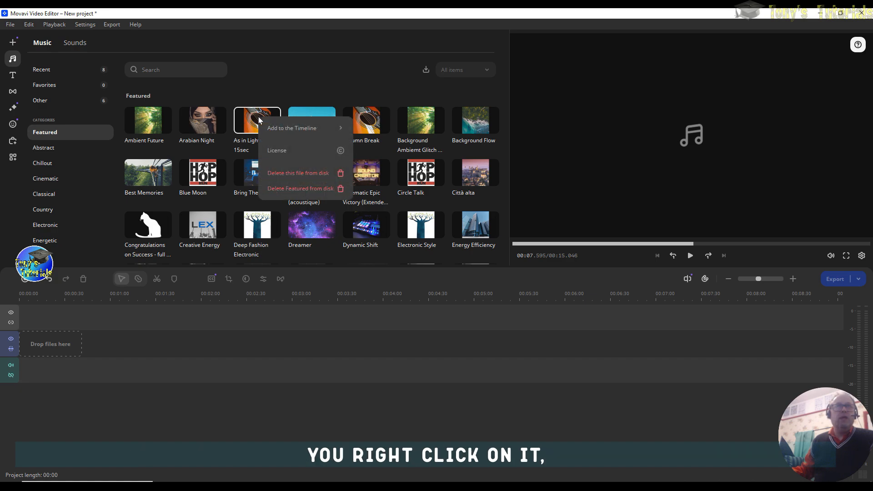
mouse_move(295, 128)
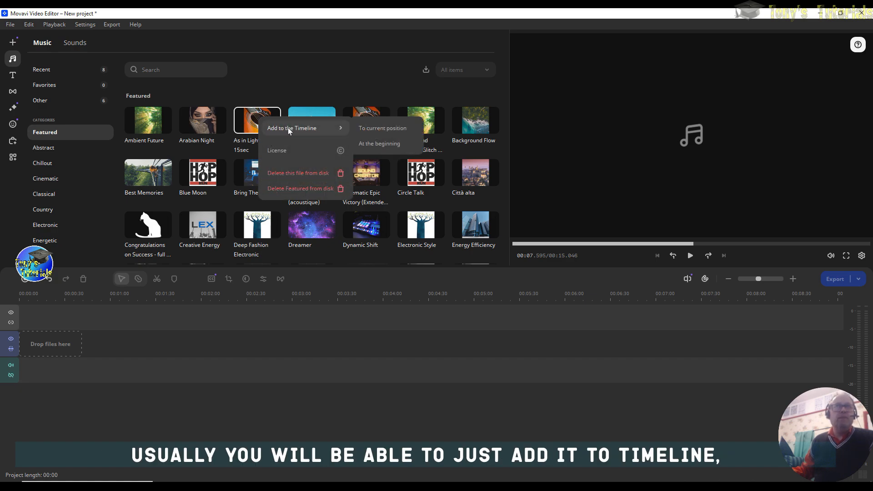
left_click(374, 129)
View the license details of the As in Light Wind 15sec track and close them
right_click(255, 129)
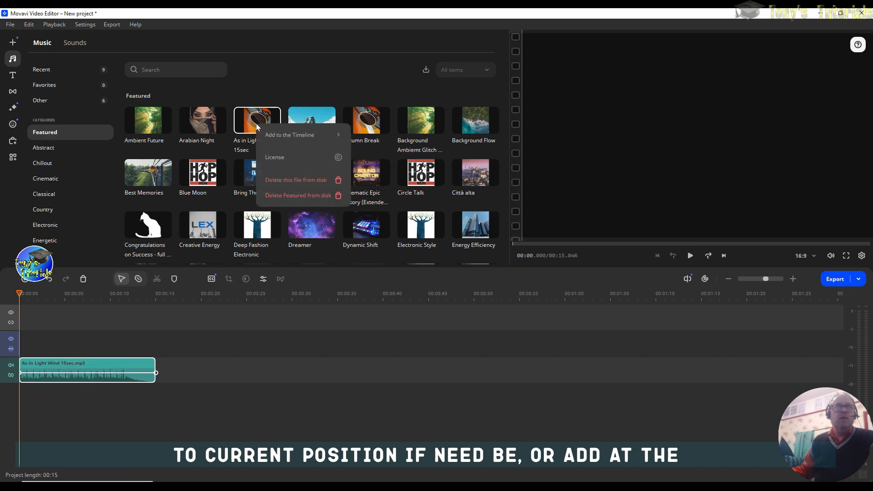
mouse_move(328, 132)
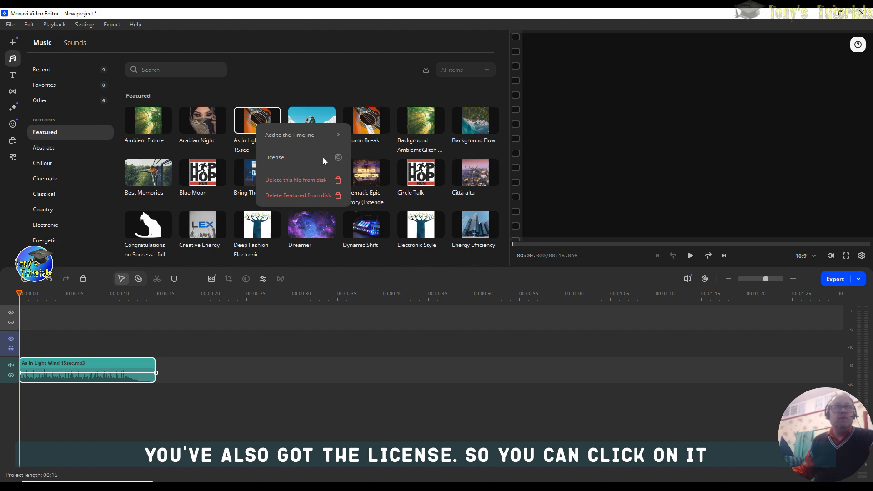
left_click(323, 156)
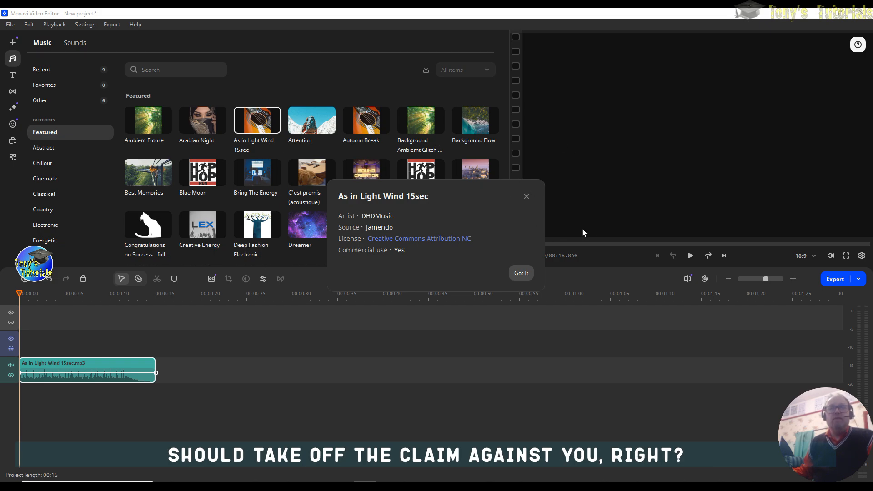
left_click(525, 196)
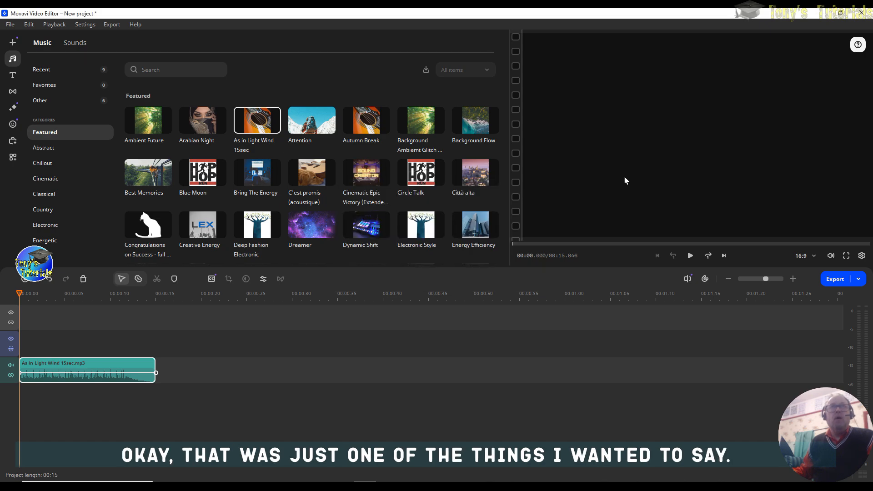
Check the library track's disk deletion options without using them, and delete the As in Light Wind 15sec clip from the timeline
right_click(265, 123)
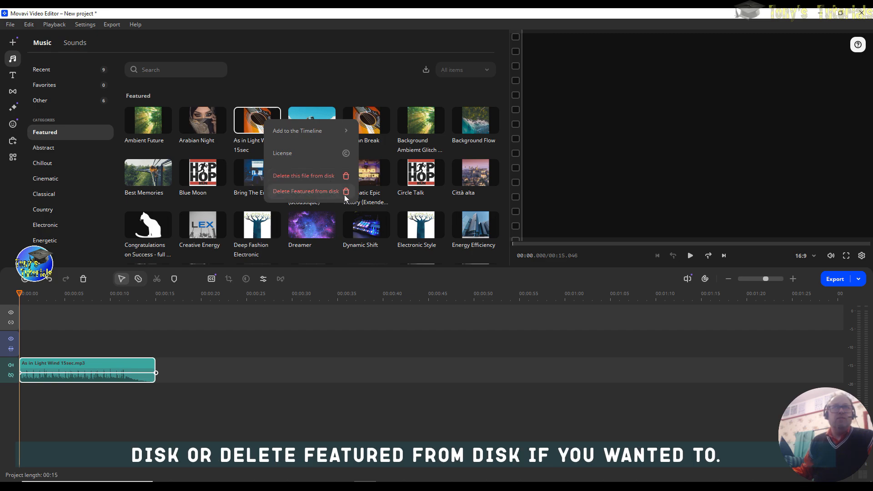
left_click(347, 58)
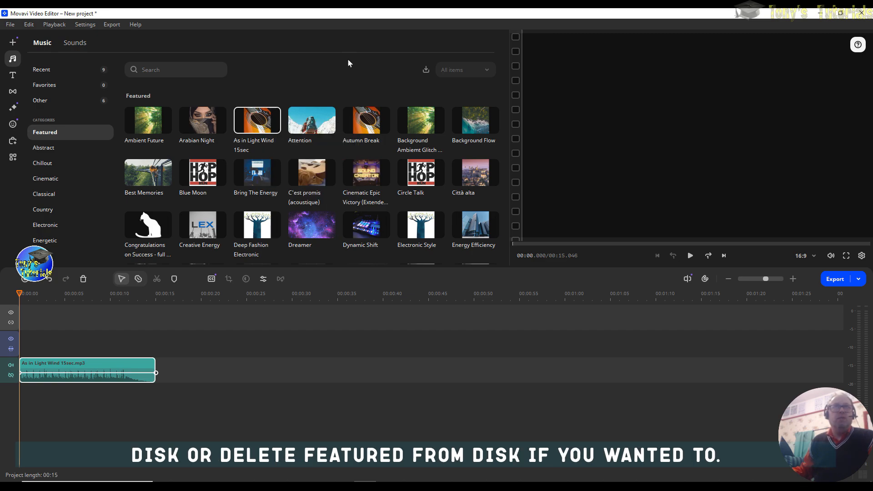
right_click(86, 366)
left_click(112, 355)
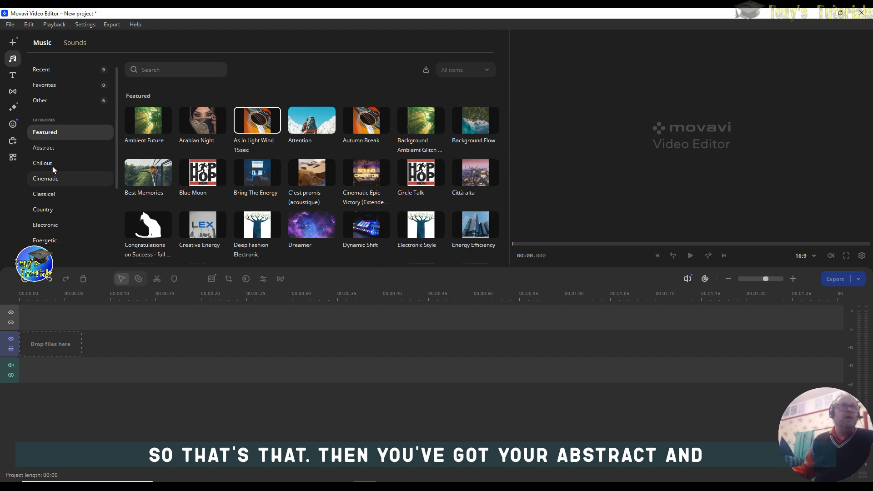
Browse the tracks in the Abstract and Chillout music categories
left_click(46, 150)
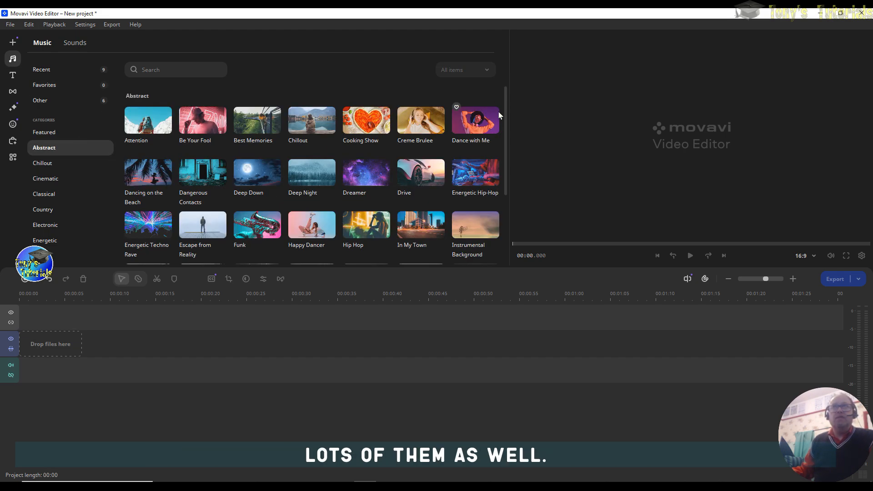
mouse_move(427, 115)
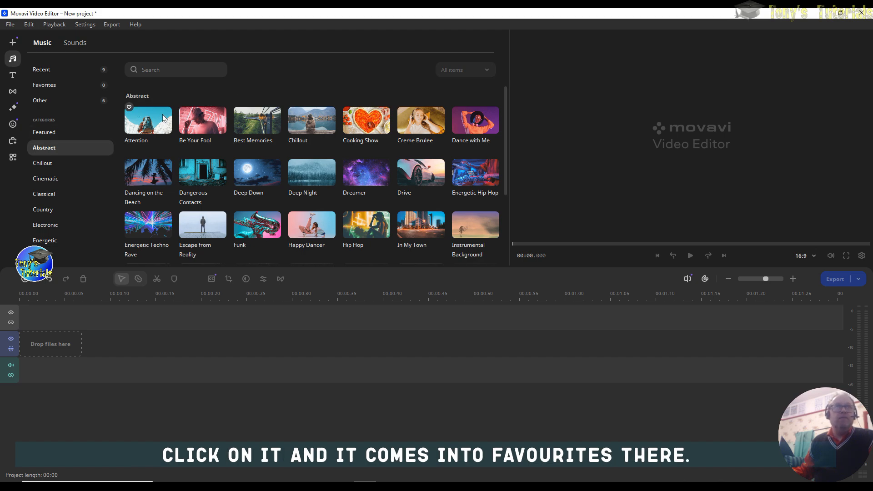
scroll(209, 162, "down", 1)
scroll(232, 140, "down", 2)
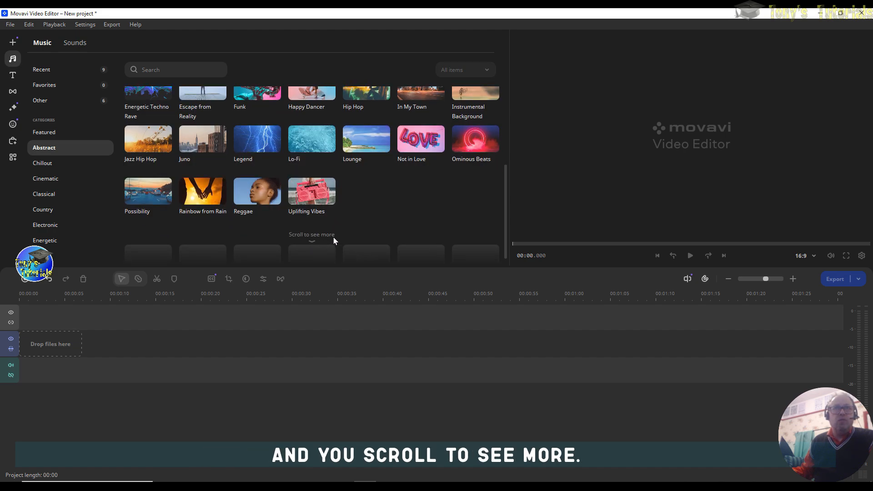
scroll(318, 252, "down", 2)
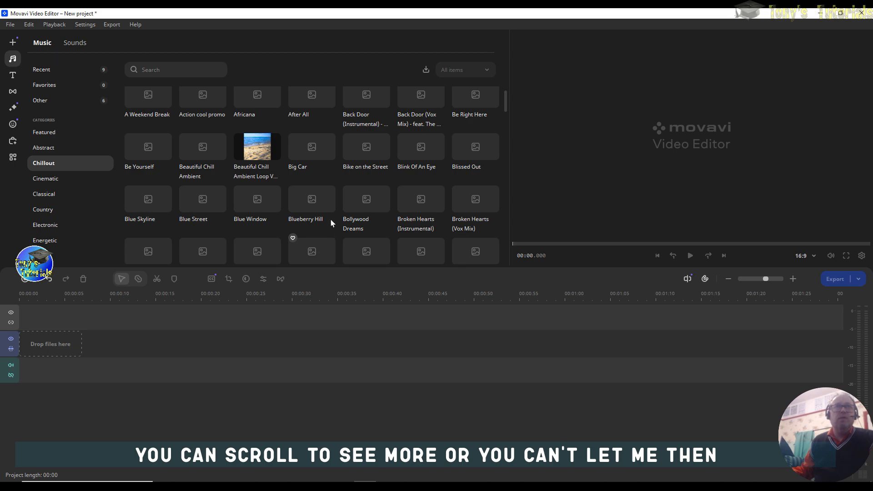
scroll(331, 217, "down", 9)
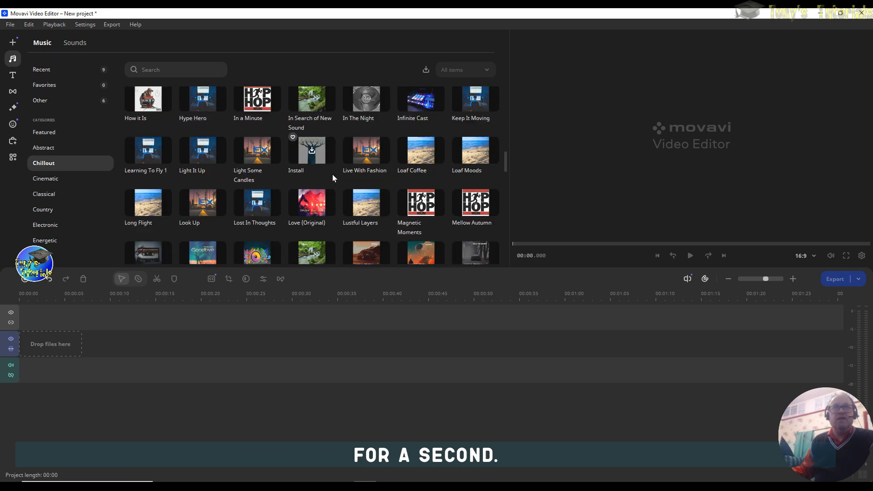
scroll(332, 173, "down", 8)
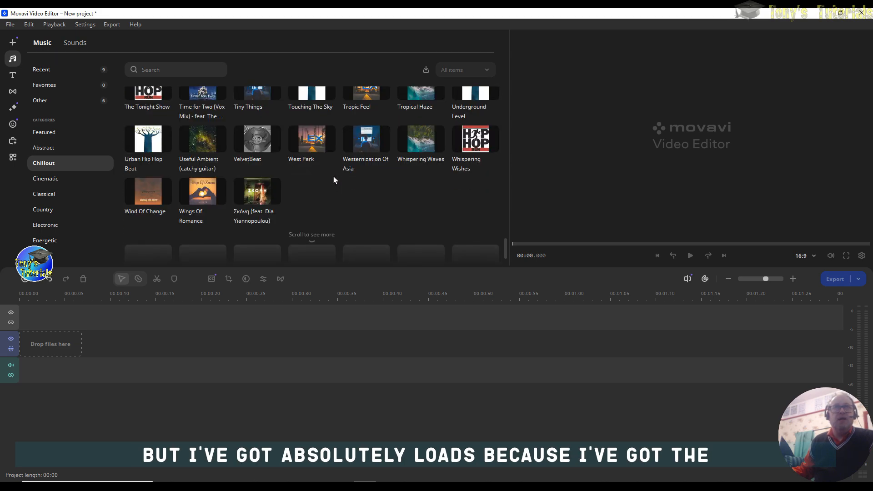
Browse the Cinematic music category through to Classical, and show the Country tracks
scroll(334, 176, "down", 3)
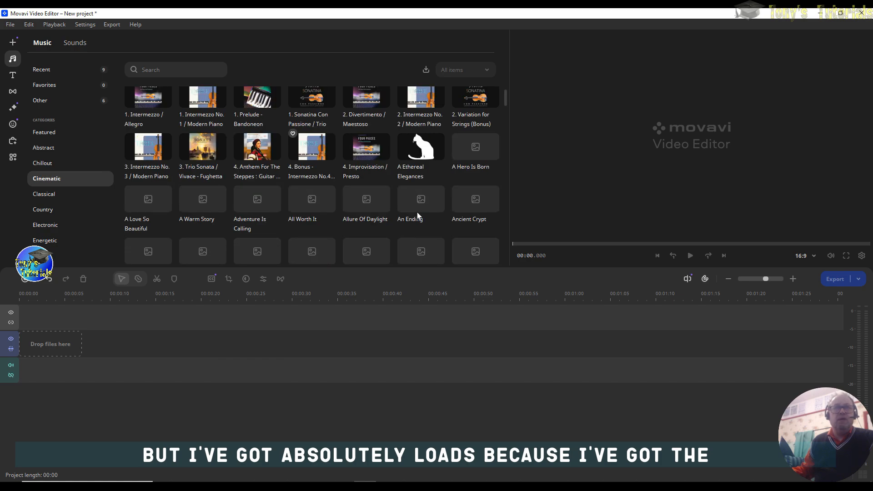
scroll(409, 206, "down", 10)
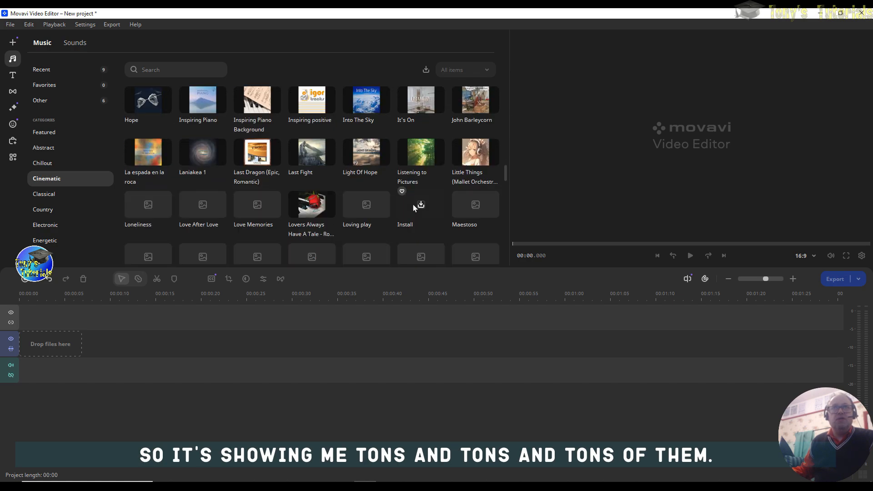
scroll(413, 204, "down", 8)
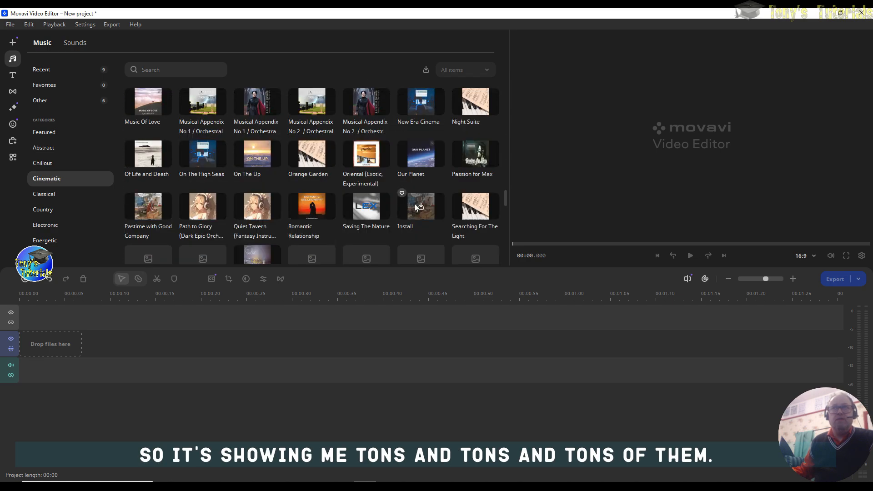
scroll(415, 207, "down", 8)
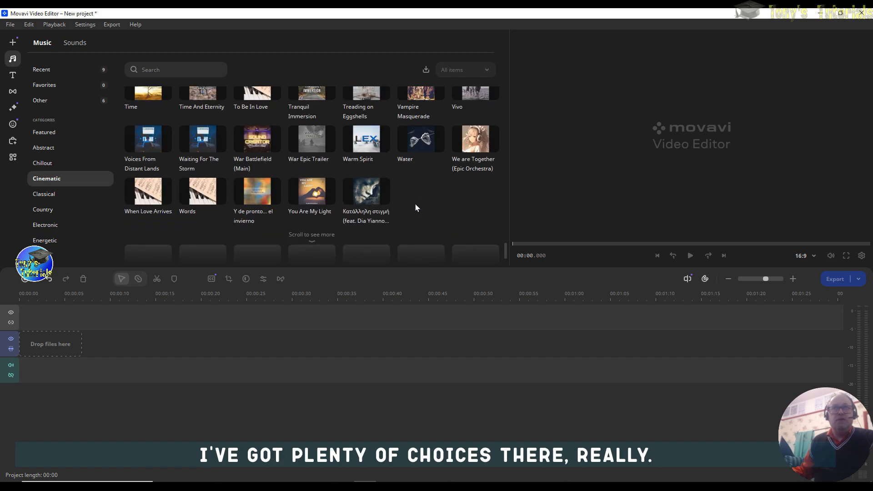
scroll(415, 207, "down", 3)
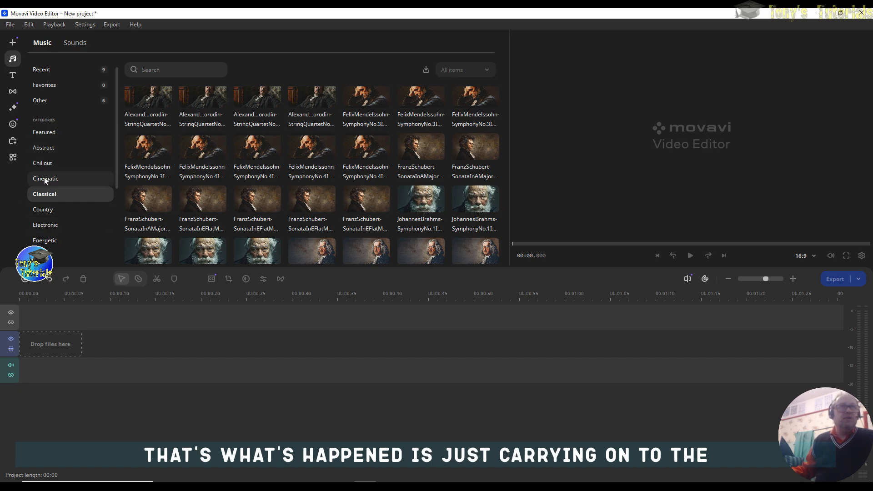
left_click(46, 211)
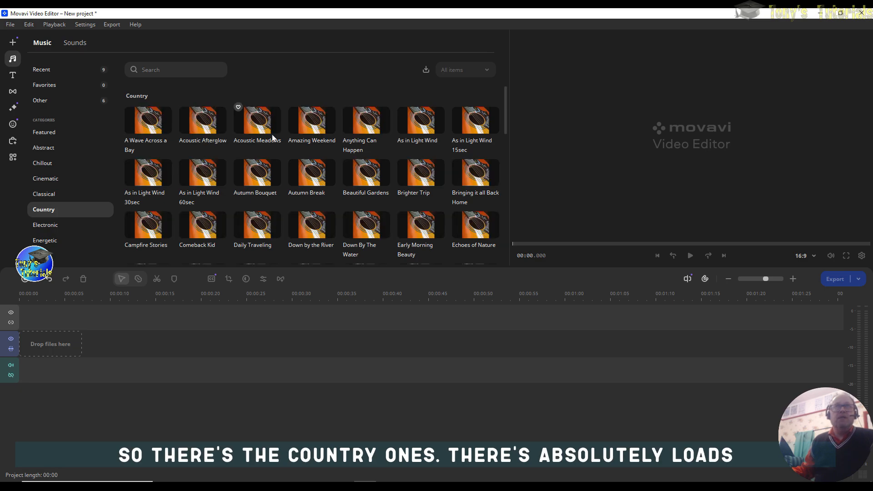
Browse the remaining Country tracks and continue on through the Electronic music category
scroll(454, 139, "down", 10)
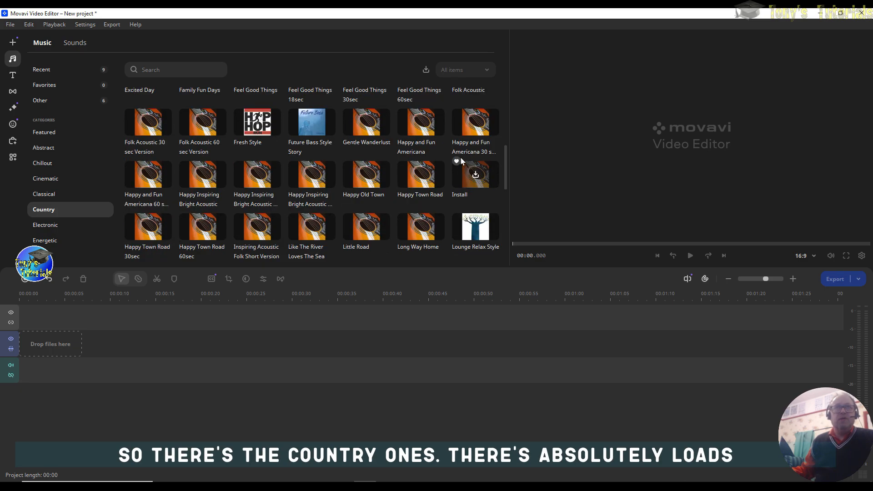
scroll(460, 157, "down", 3)
scroll(461, 157, "down", 1)
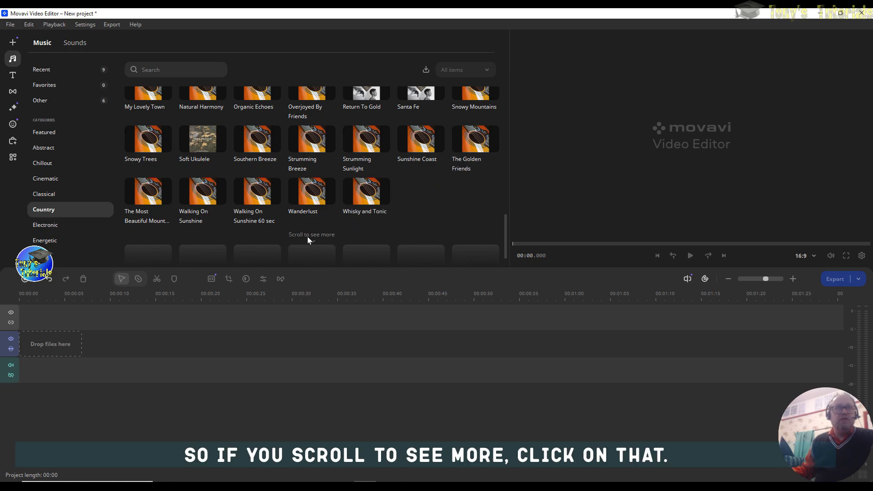
scroll(314, 253, "down", 2)
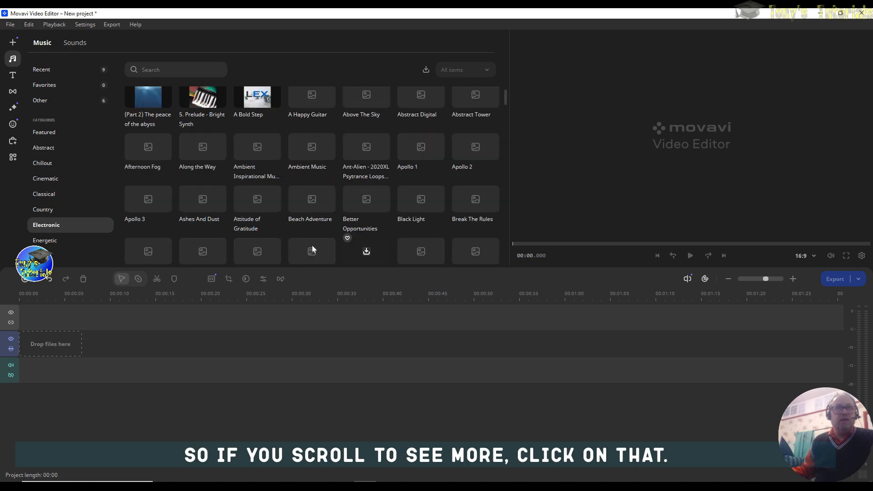
scroll(335, 189, "down", 5)
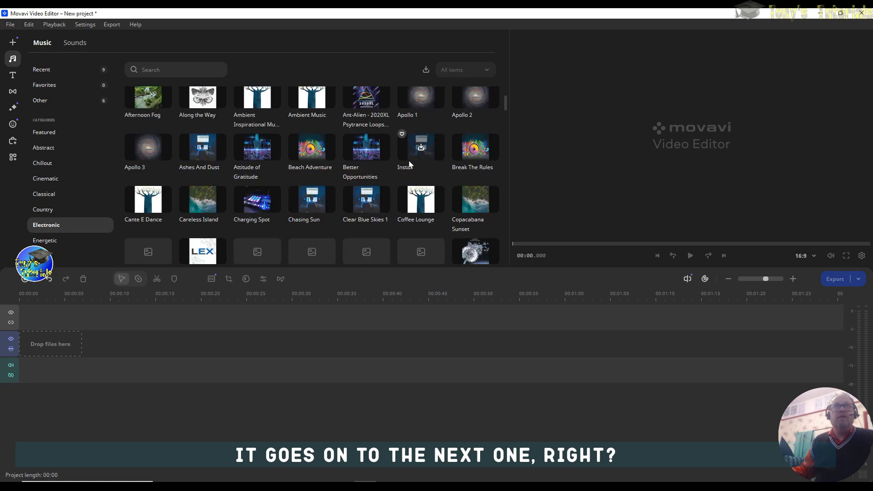
scroll(410, 166, "down", 2)
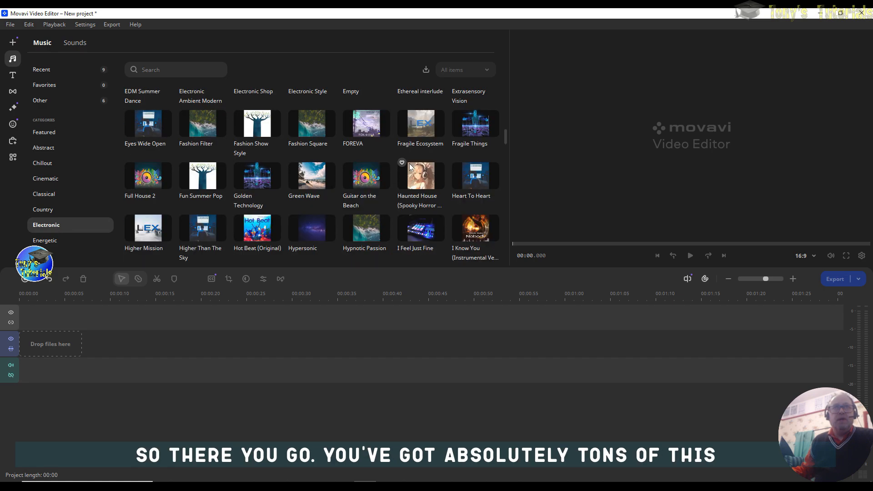
From the Energetic music category, add Empowering Synergy at the start of the audio track and Energy Efficiency at about 2:35
left_click(54, 242)
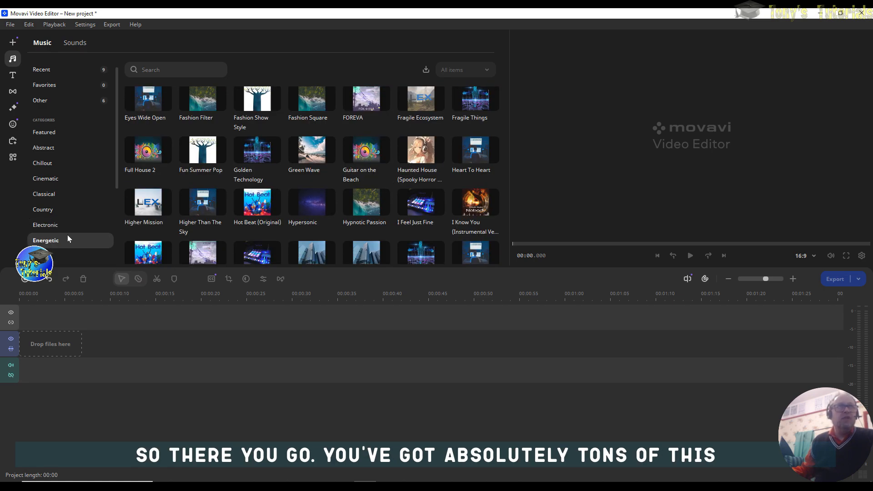
scroll(290, 197, "down", 5)
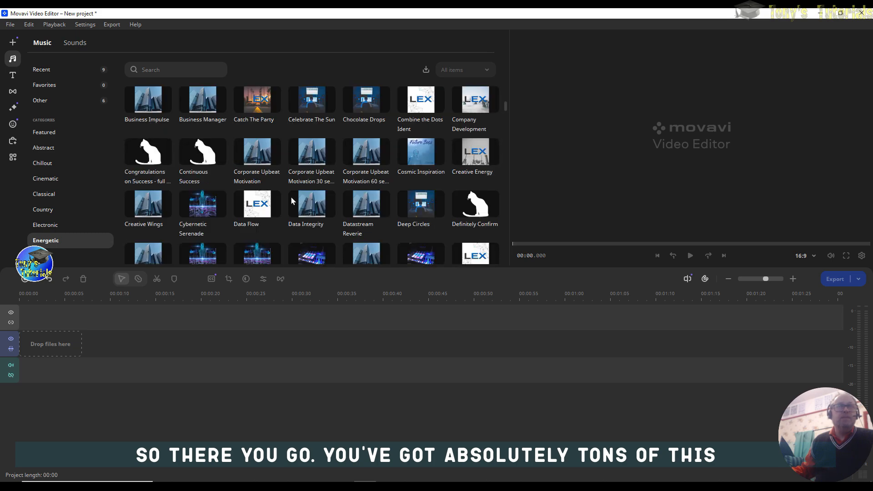
scroll(292, 200, "down", 5)
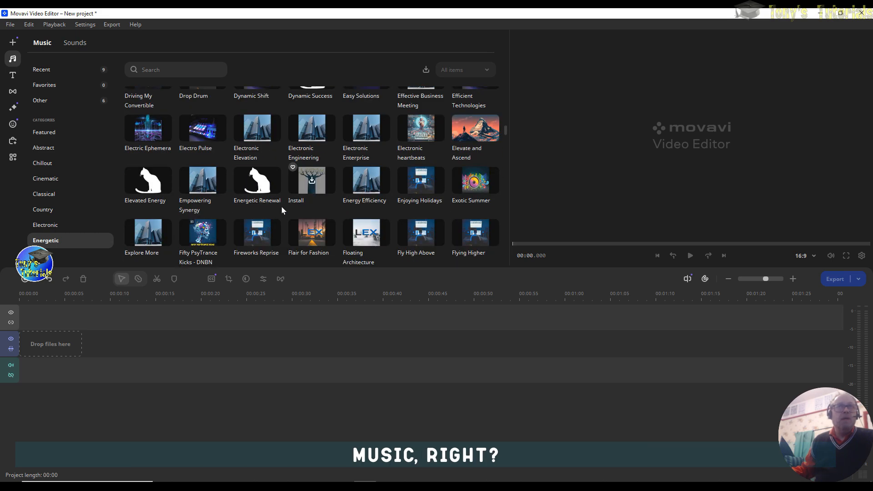
left_click(208, 189)
left_click_drag(208, 189, 29, 366)
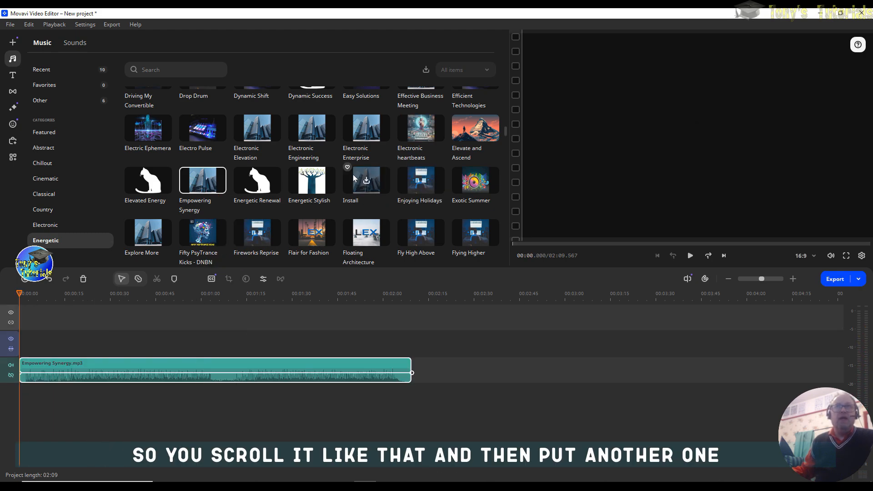
left_click_drag(357, 177, 493, 370)
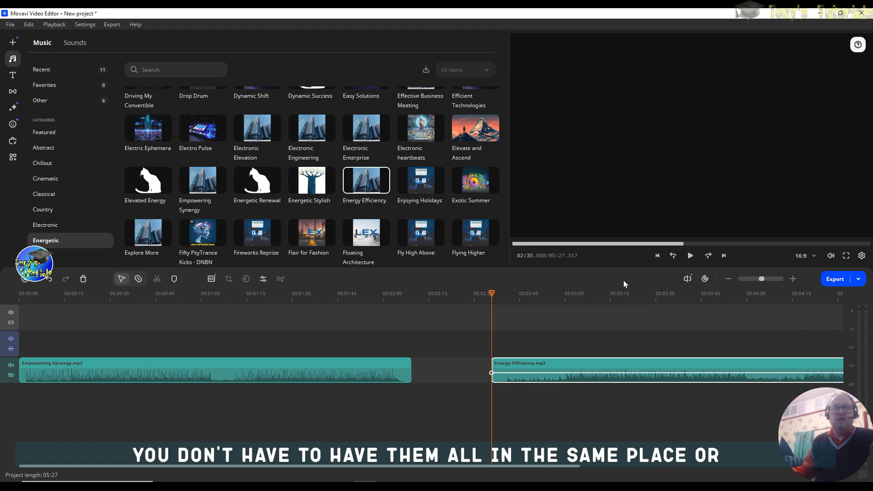
Move the Empowering Synergy clip to start at about 10 seconds and place the playhead at the clip's end
right_click(589, 368)
left_click(327, 356)
left_click_drag(329, 362, 355, 366)
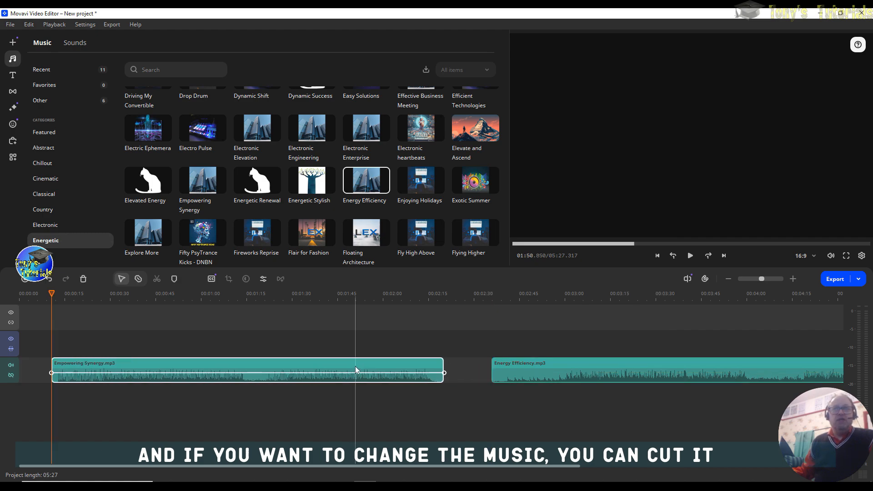
left_click(443, 363)
mouse_move(444, 363)
left_mouse_down()
mouse_move(294, 368)
mouse_move(454, 368)
mouse_move(447, 372)
left_mouse_up()
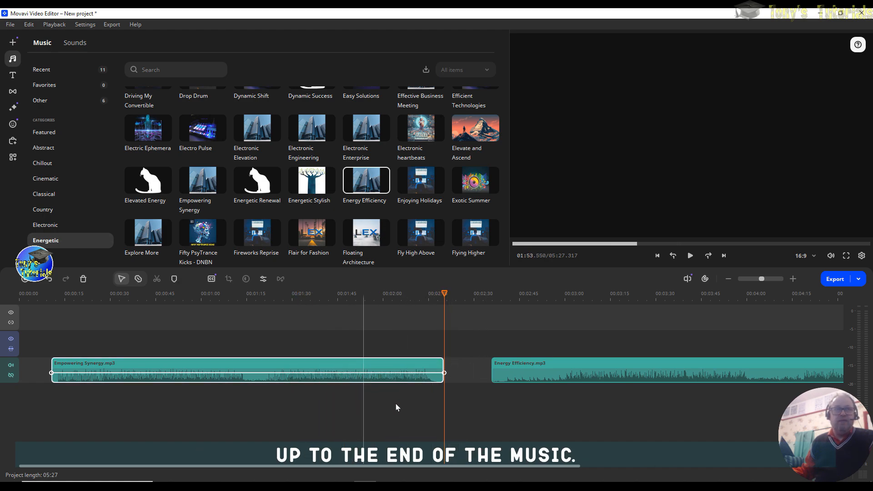
Set the Empowering Synergy clip's fade in to 1.00 sec and fade out to 2.00 sec, and play its beginning and end
left_click(142, 369)
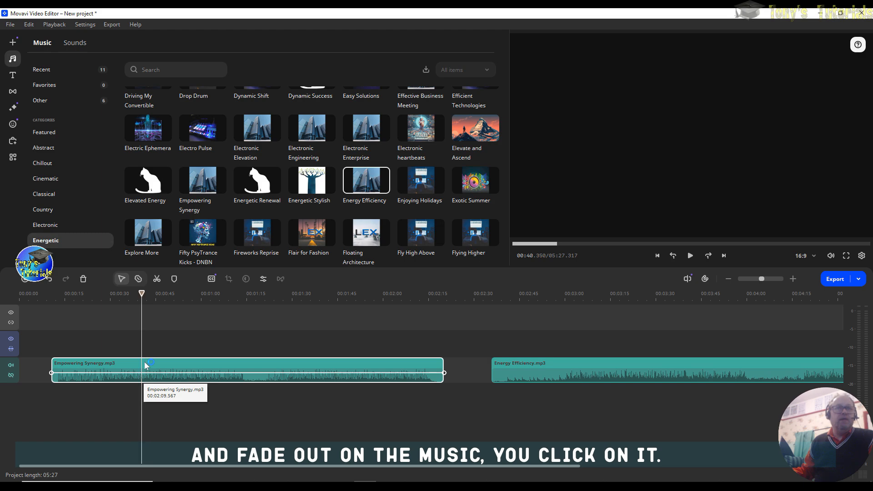
double_click(164, 366)
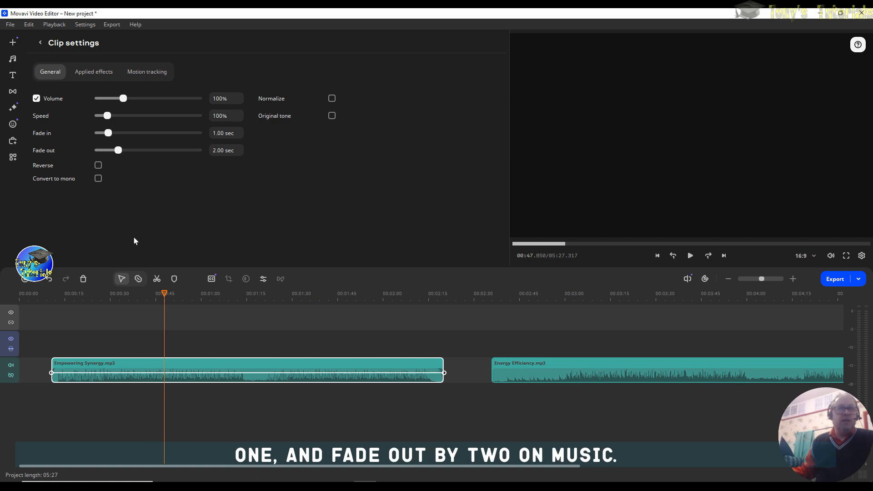
left_click_drag(161, 294, 51, 303)
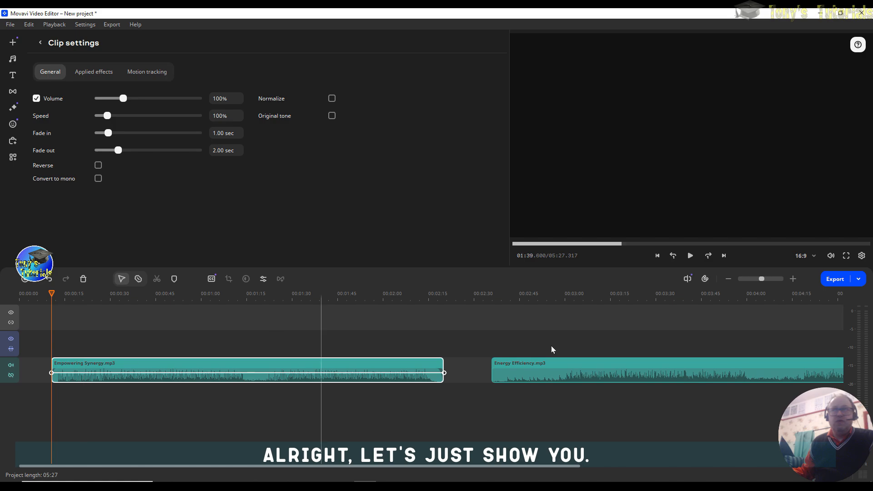
left_click(690, 256)
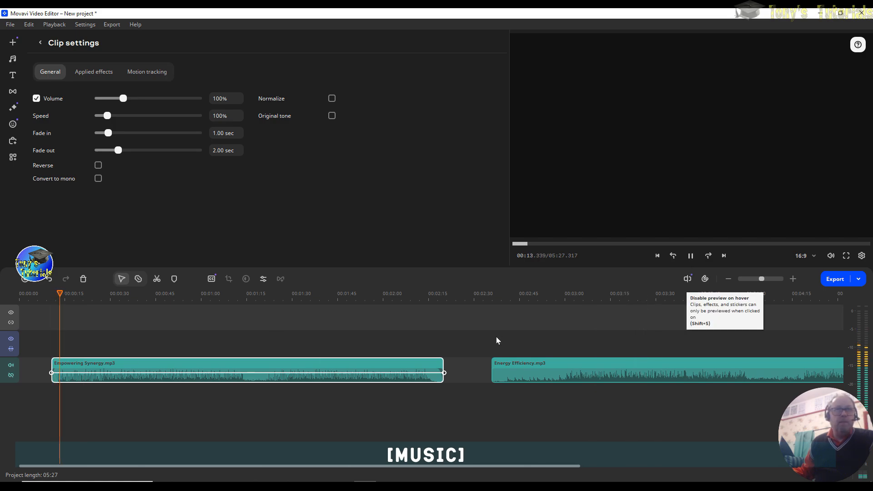
left_click(291, 295)
left_click(399, 291)
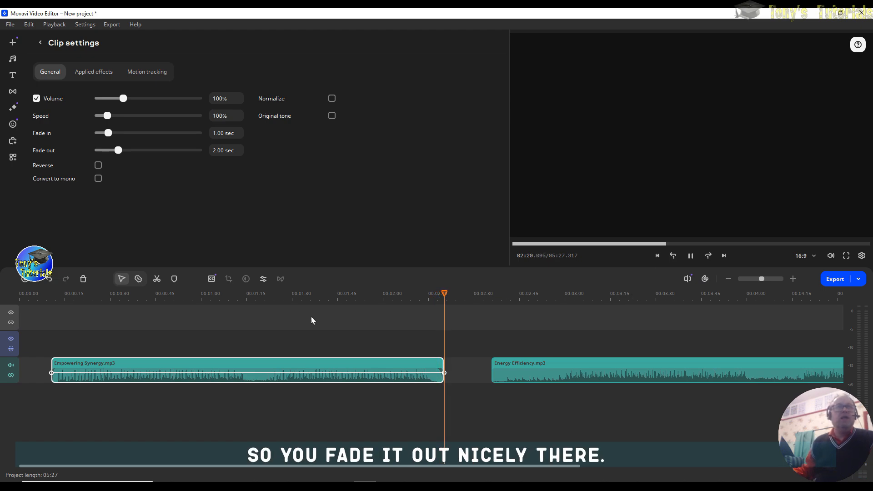
Delete the Empowering Synergy clip from the timeline and stop the playback
right_click(226, 366)
right_click(226, 366)
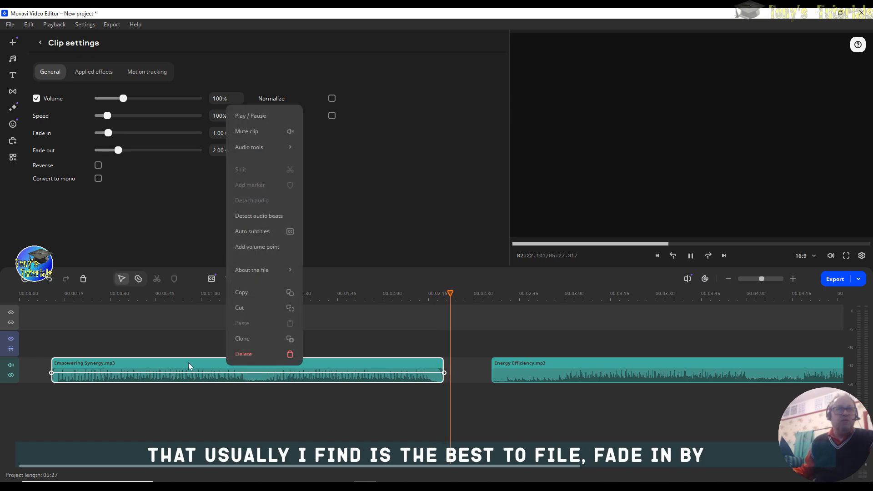
left_click(247, 359)
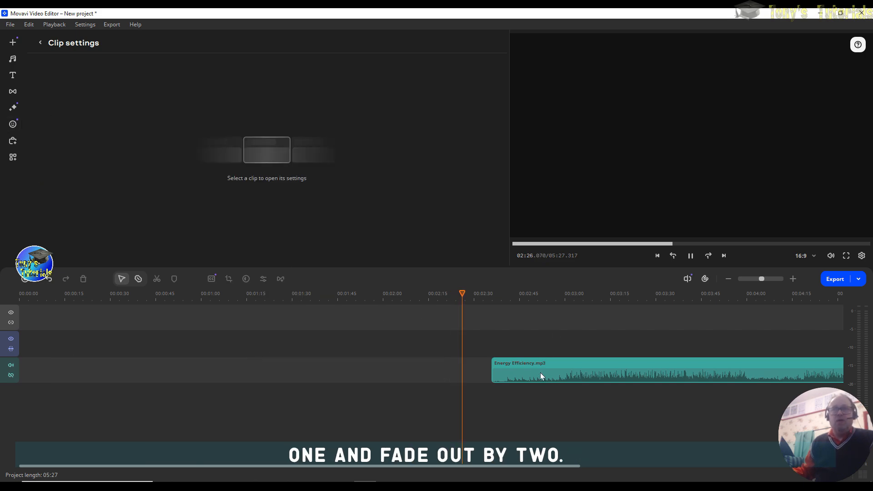
left_click(690, 256)
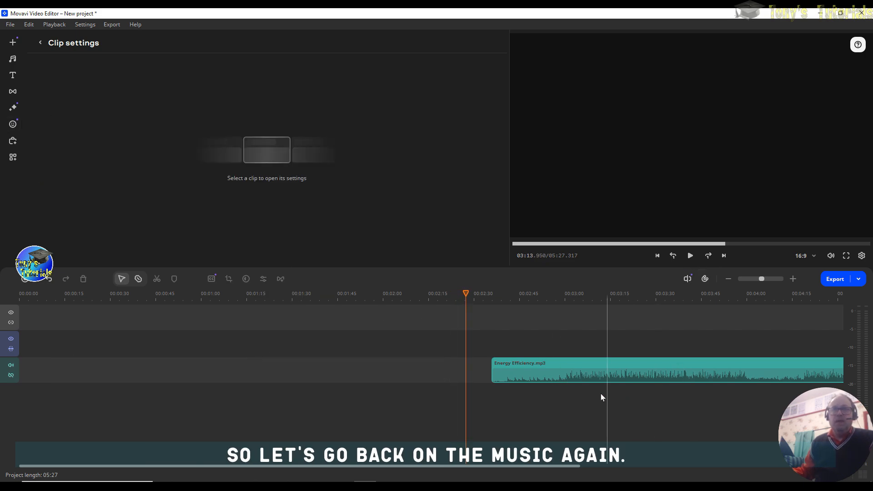
Return to the music library, browse the Love story category and switch to Country
left_click(11, 60)
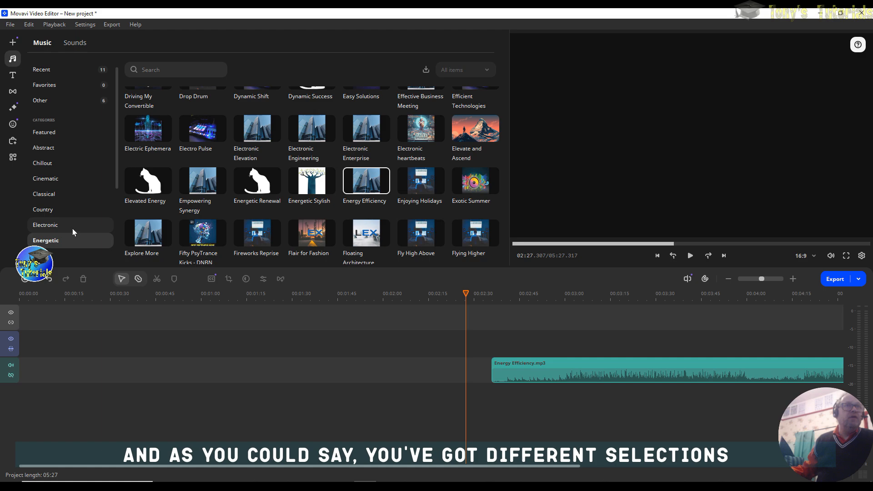
scroll(64, 218, "down", 3)
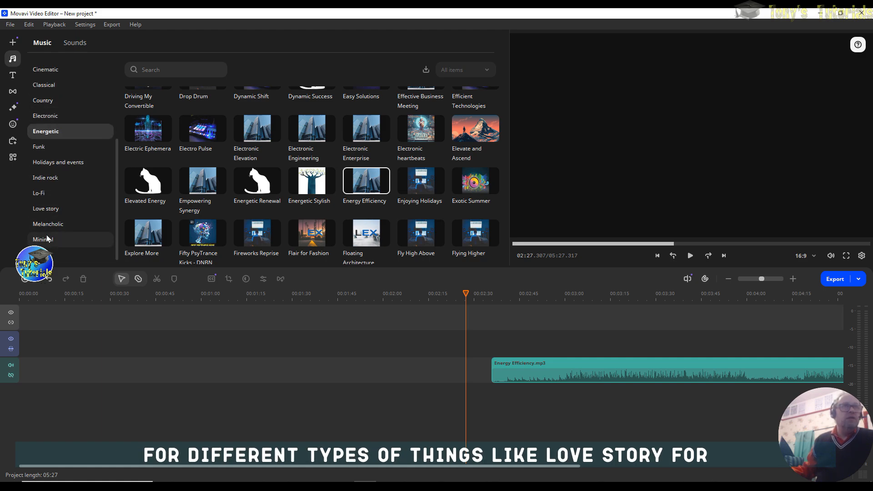
left_click(44, 212)
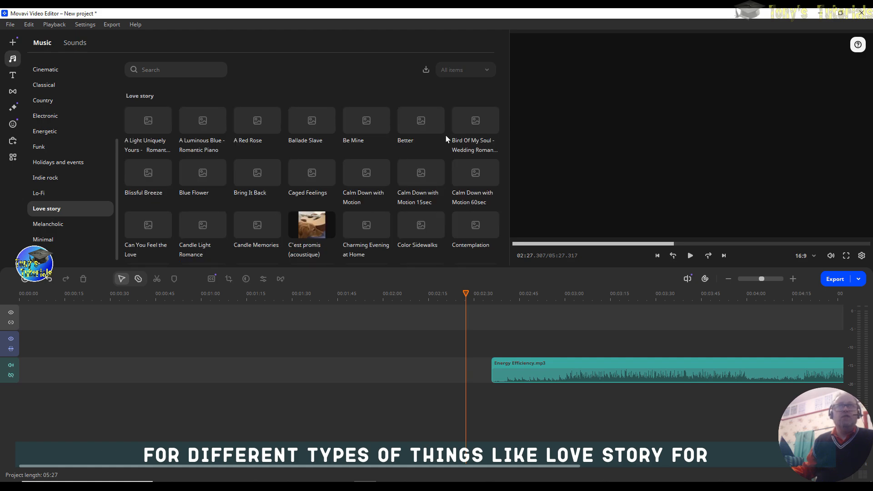
scroll(465, 159, "down", 3)
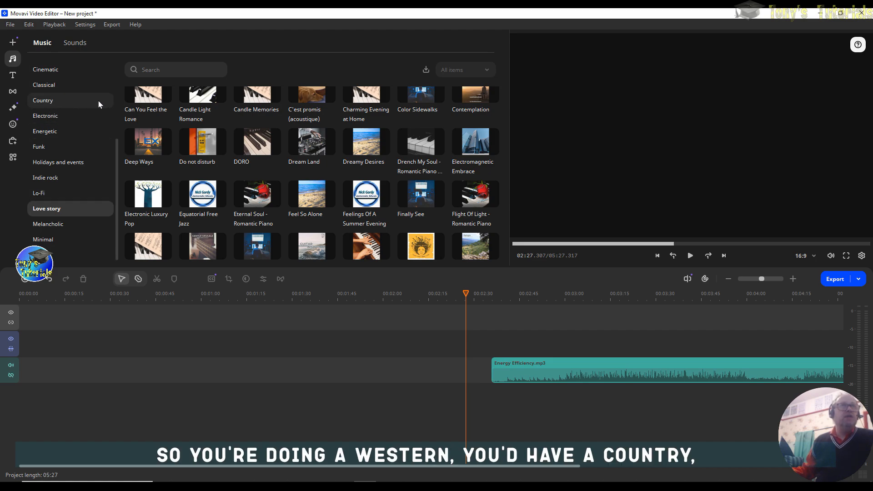
left_click(63, 101)
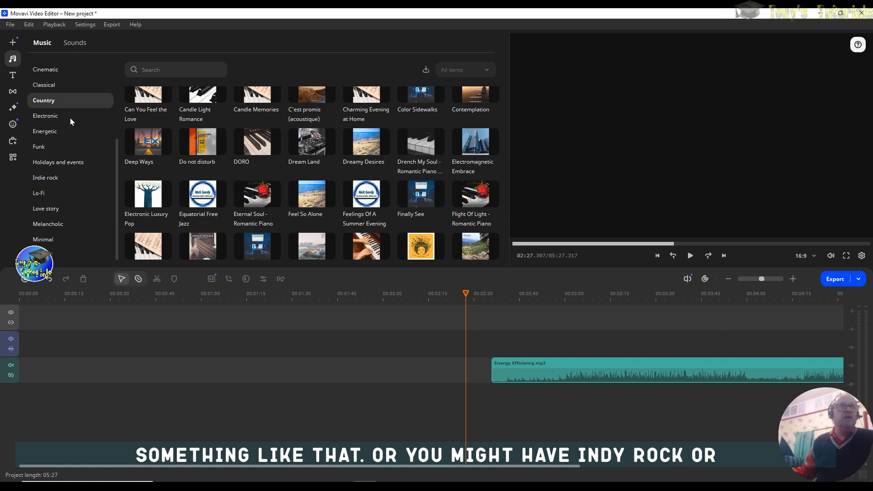
Show the Indie rock category and preview the Action Powerful Indie Rock track for about 11 seconds
left_click(50, 180)
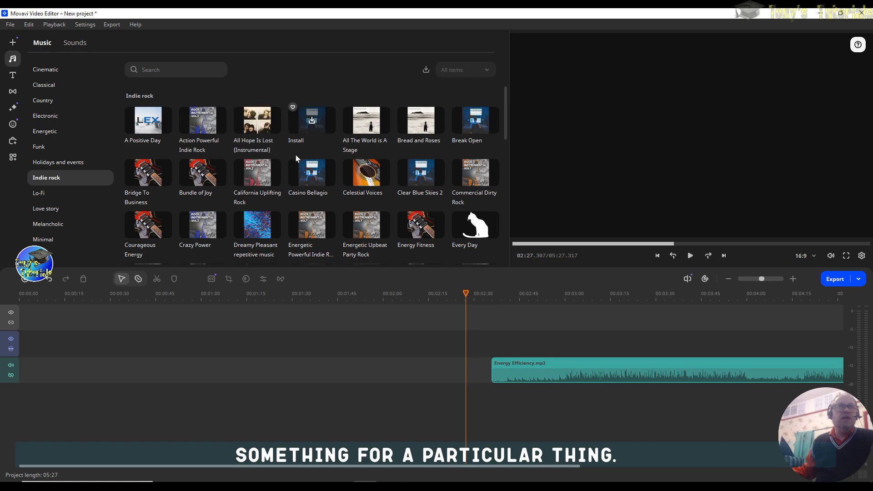
left_click(199, 131)
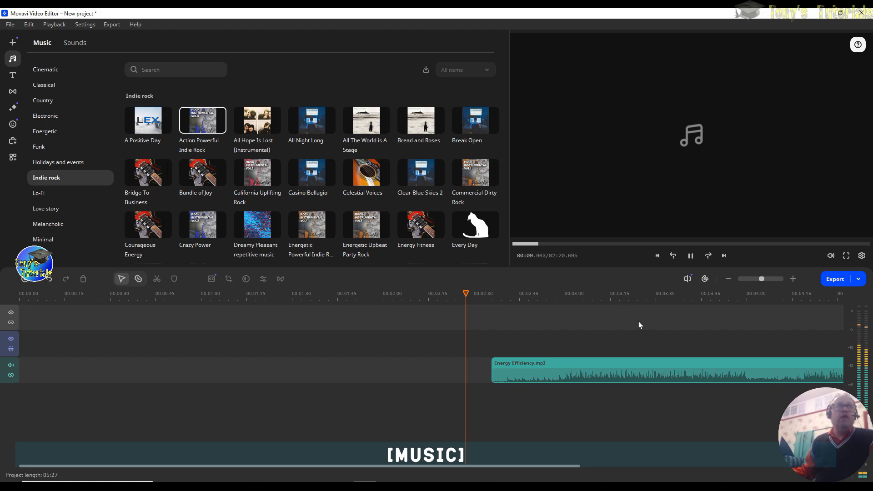
left_click(691, 256)
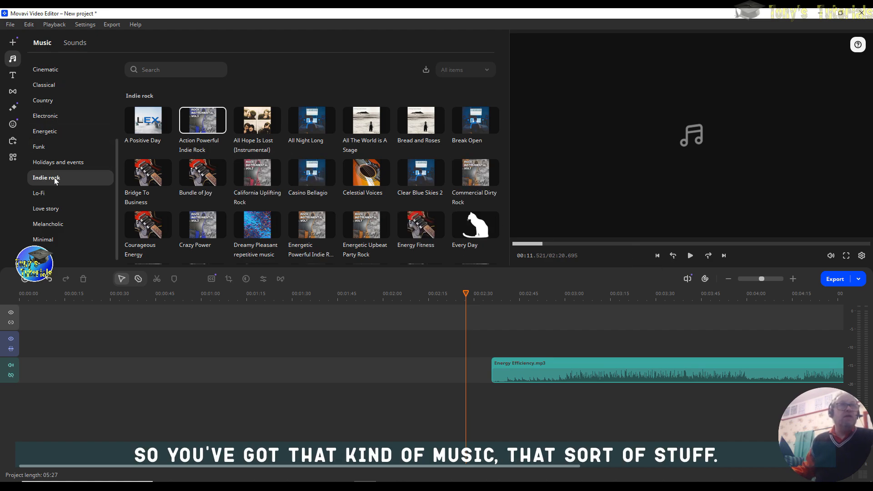
Browse the Holidays and events music category and continue on into the Indie rock tracks
left_click(64, 162)
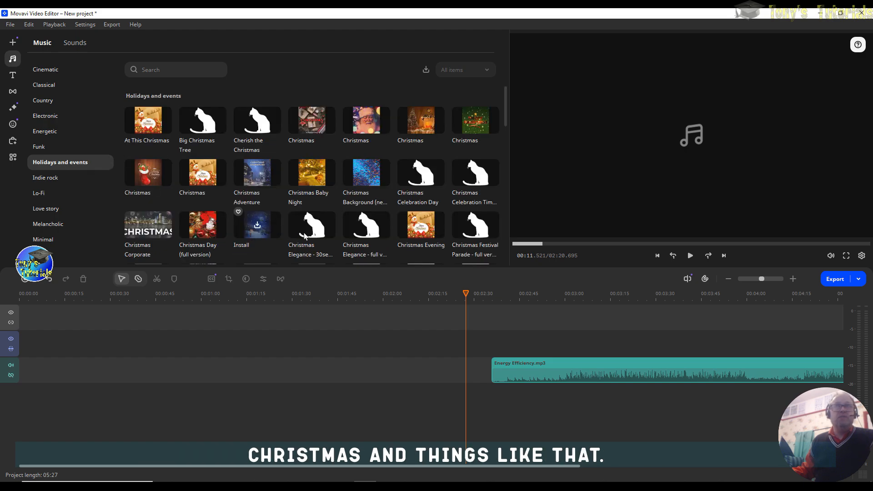
scroll(410, 208, "down", 3)
scroll(414, 210, "down", 10)
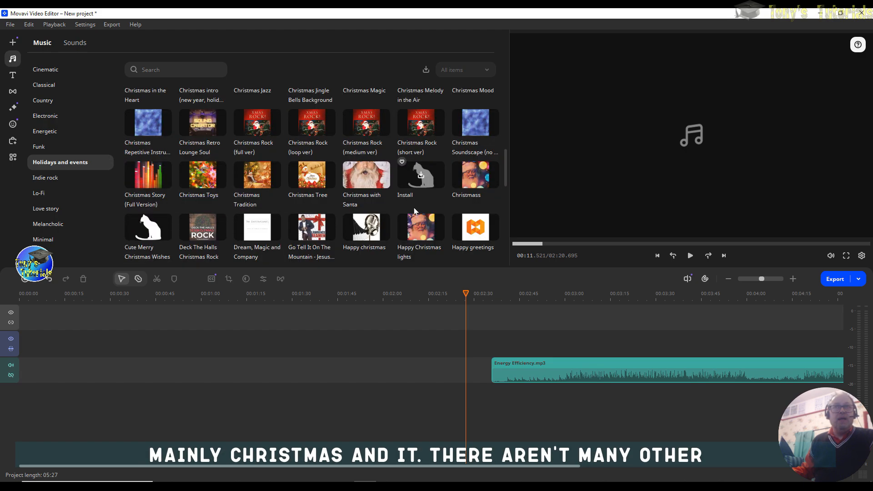
scroll(414, 211, "down", 3)
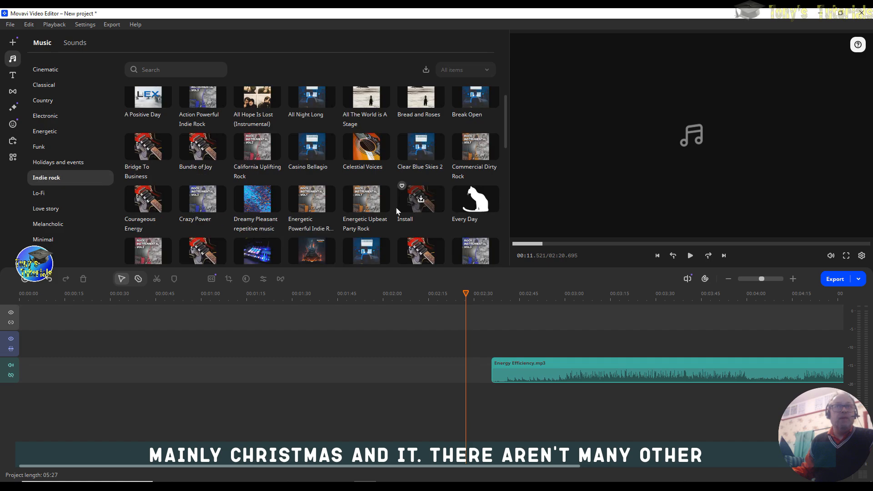
scroll(311, 198, "down", 3)
scroll(311, 199, "up", 2)
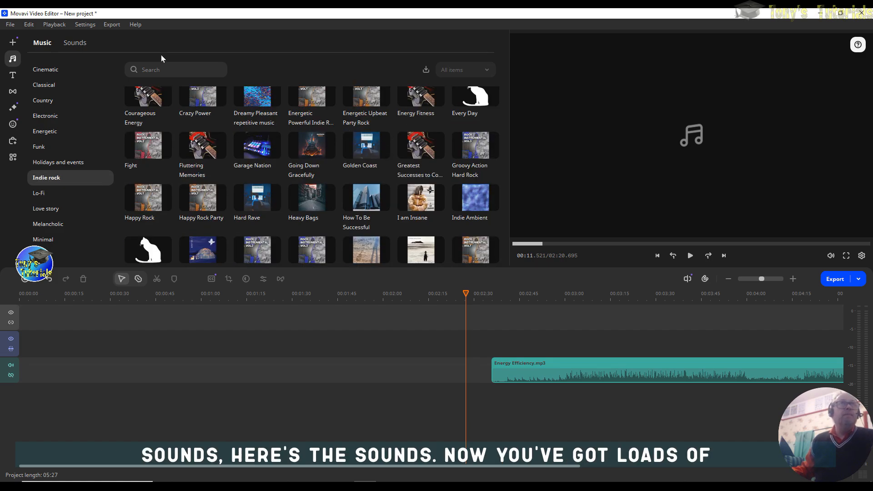
Switch to the sound effects library and view its Action and Featured categories
left_click(75, 43)
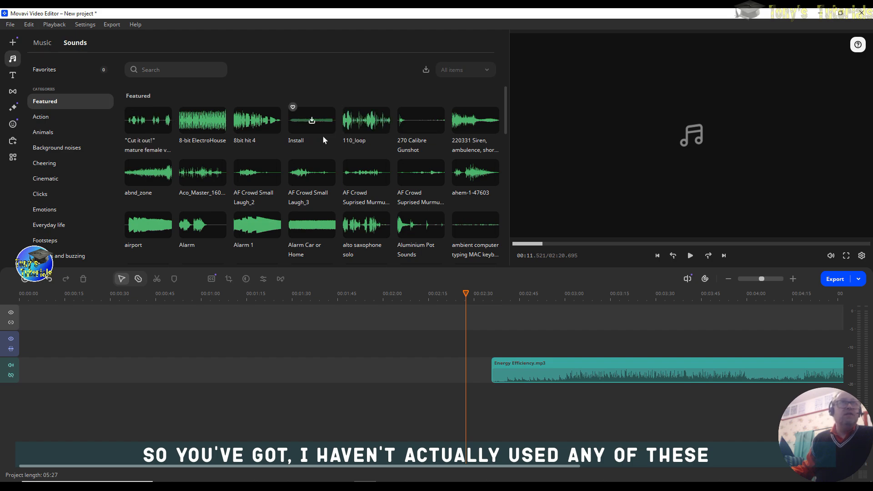
left_click(56, 119)
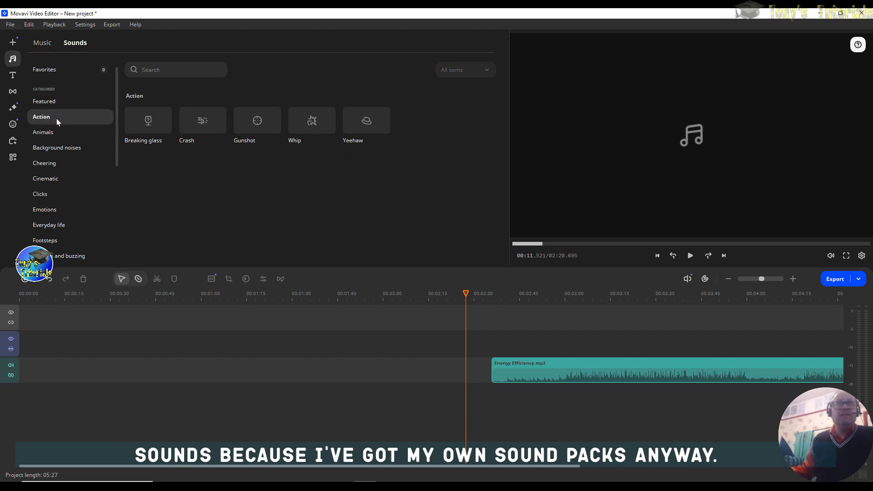
left_click(64, 103)
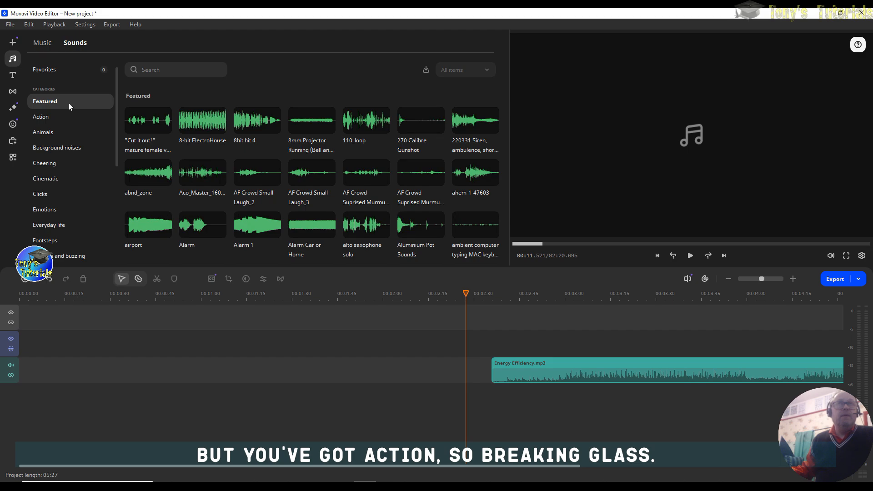
Show the Action sound category and preview the Breaking glass, Crash, Gunshot, Whip and Yeehaw effects
left_click(63, 117)
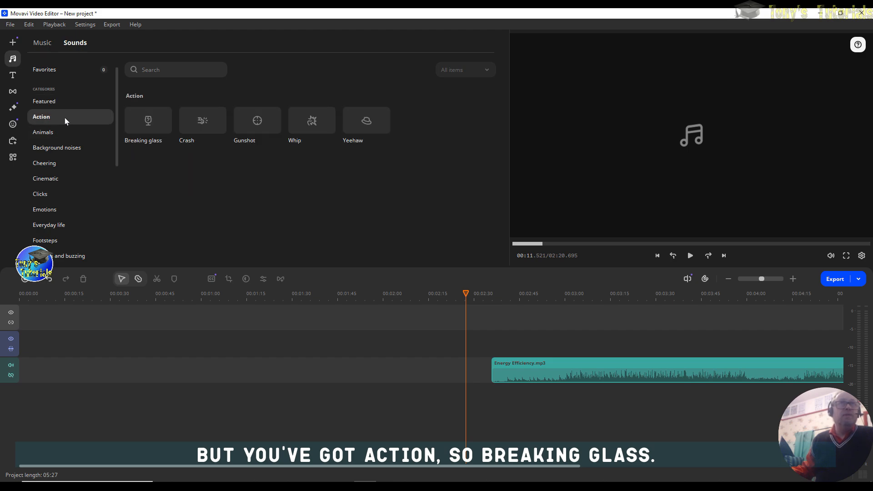
left_click(145, 126)
left_click(195, 121)
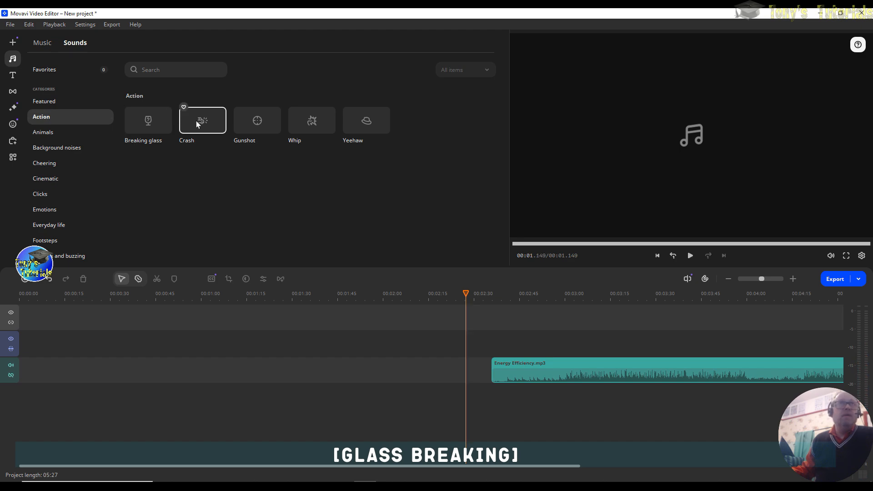
left_click(247, 122)
left_click(301, 128)
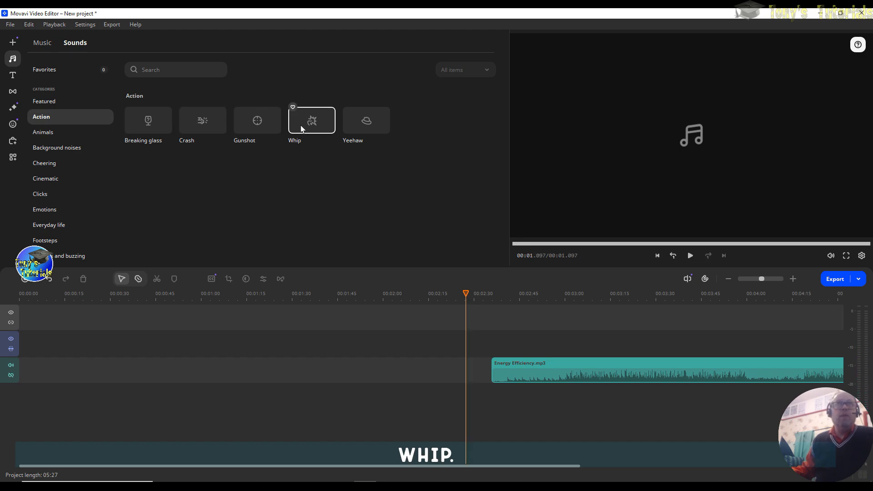
left_click(369, 130)
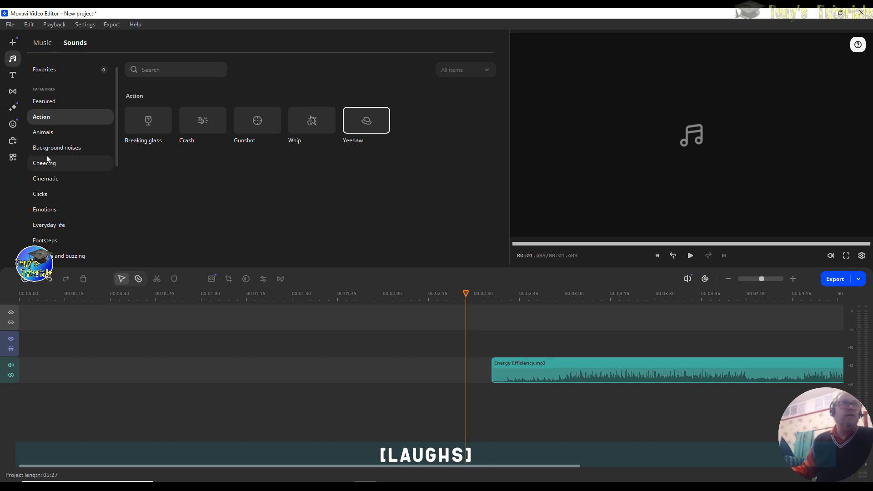
Show the Animals sound category and preview its first row of effects from Animal / Cartoon through Bird, Peacock Call
left_click(48, 132)
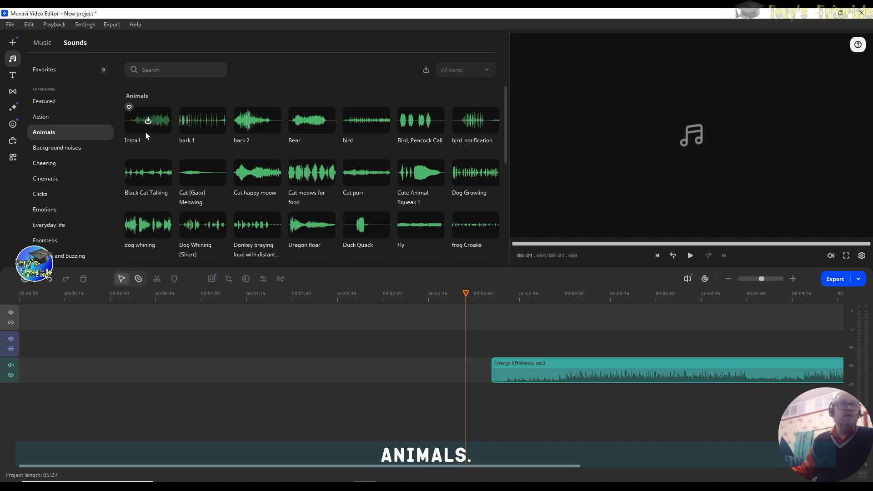
left_click(146, 134)
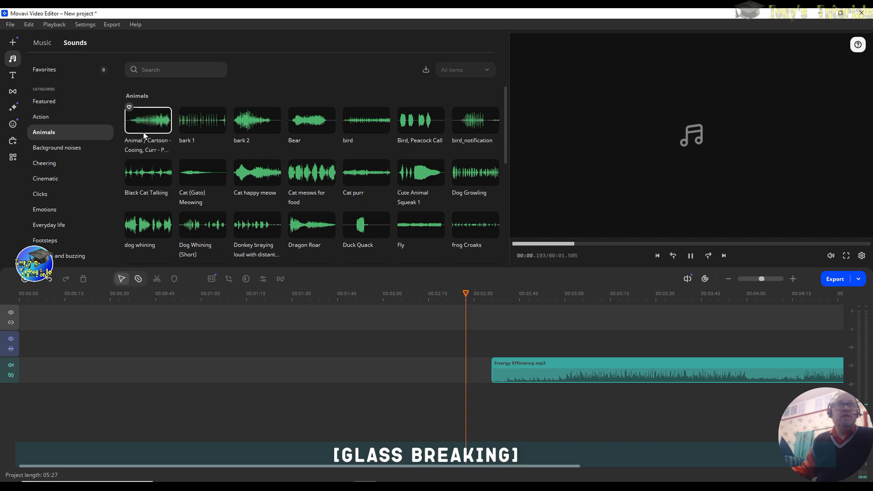
left_click(203, 126)
left_click(257, 120)
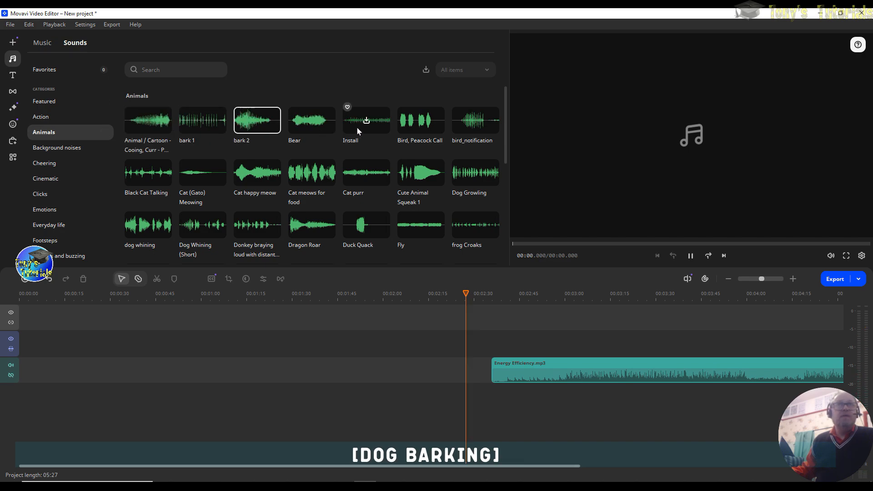
left_click(311, 121)
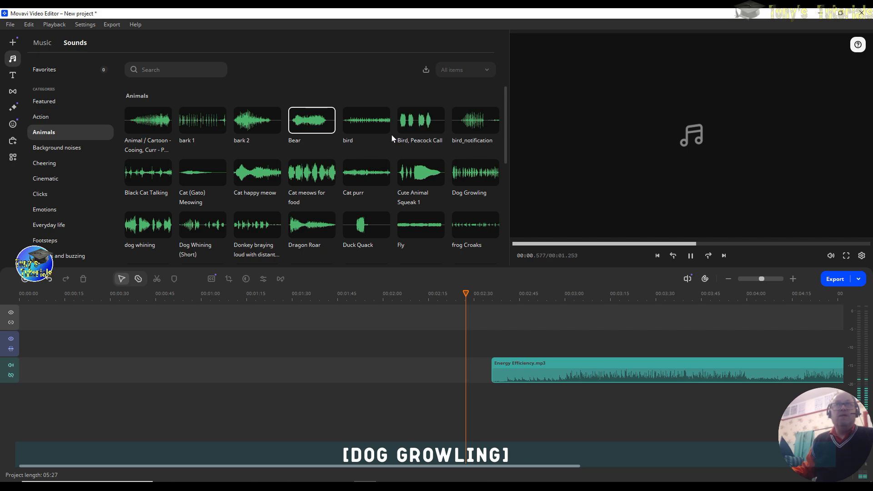
left_click(381, 122)
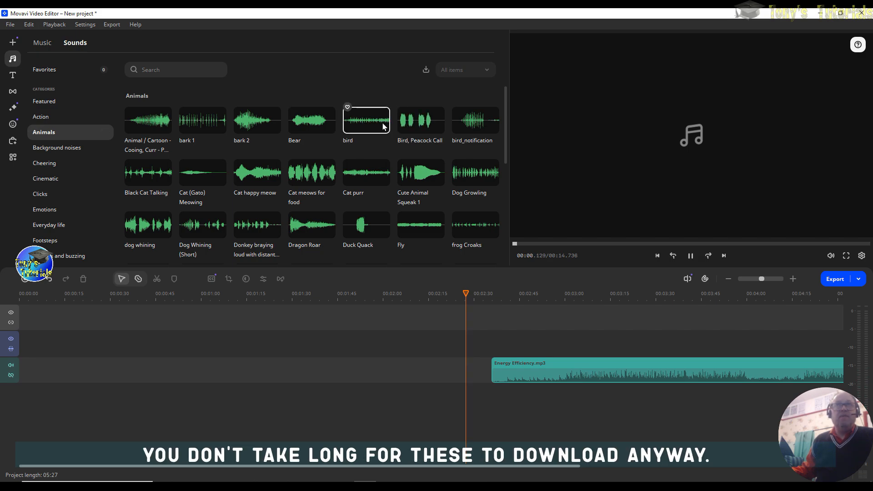
left_click(421, 124)
mouse_move(482, 125)
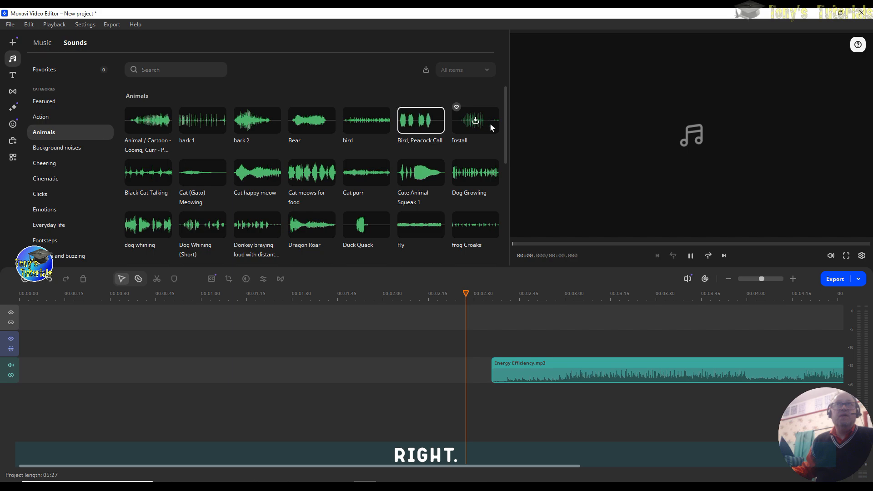
Download the whole Animals sound collection and place Bird, Peacock Call on the audio track at about 0:29
left_click(426, 71)
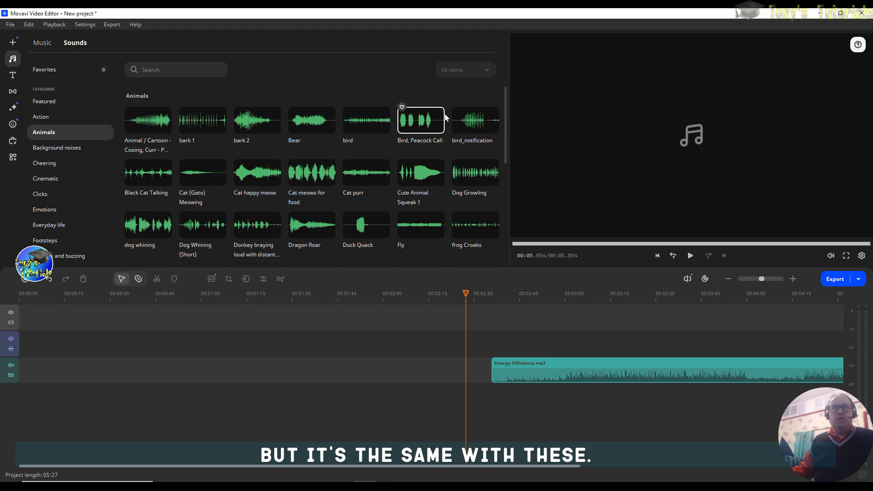
left_click_drag(401, 113, 107, 375)
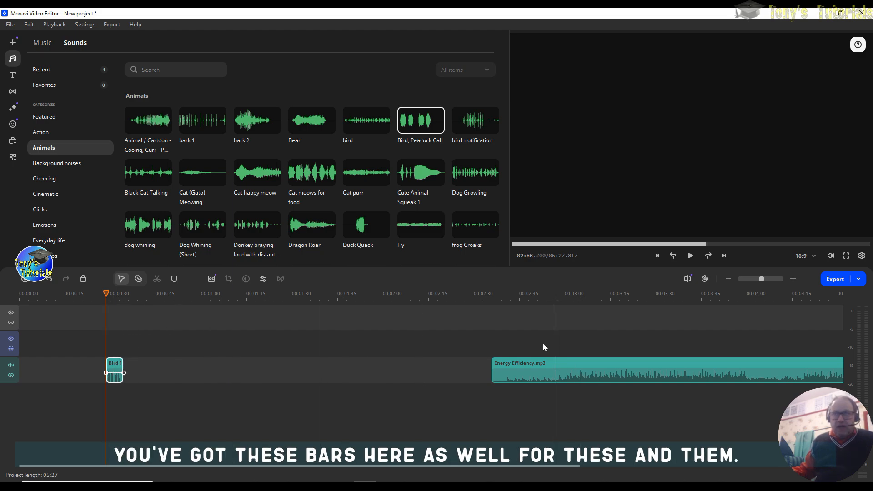
Select the Energy Efficiency clip on the audio track and lower its volume with the clip's volume line
left_click(598, 371)
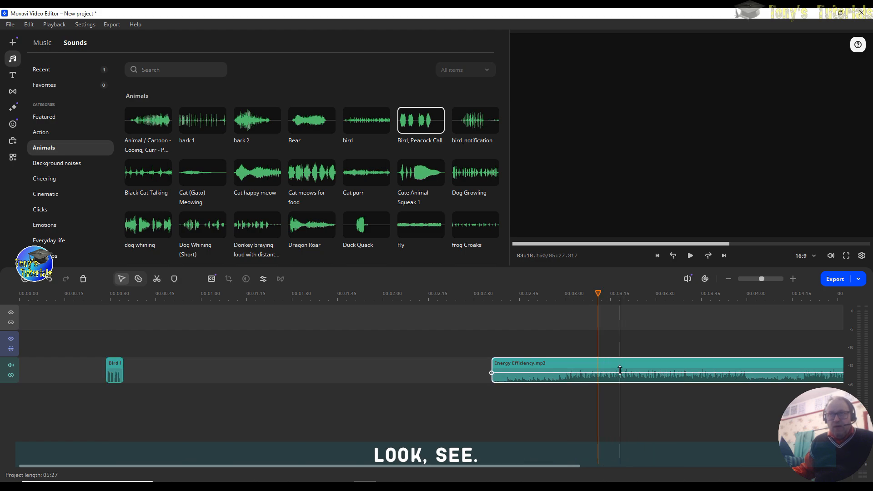
mouse_move(615, 372)
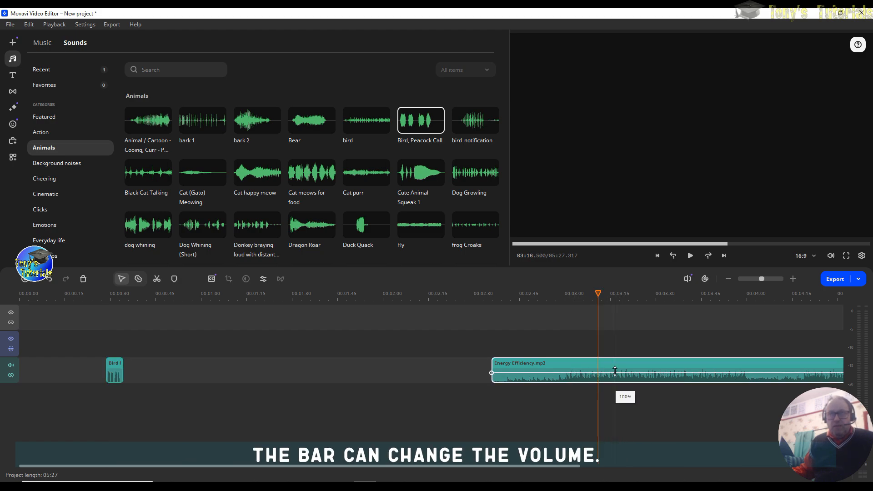
left_click_drag(614, 372, 615, 374)
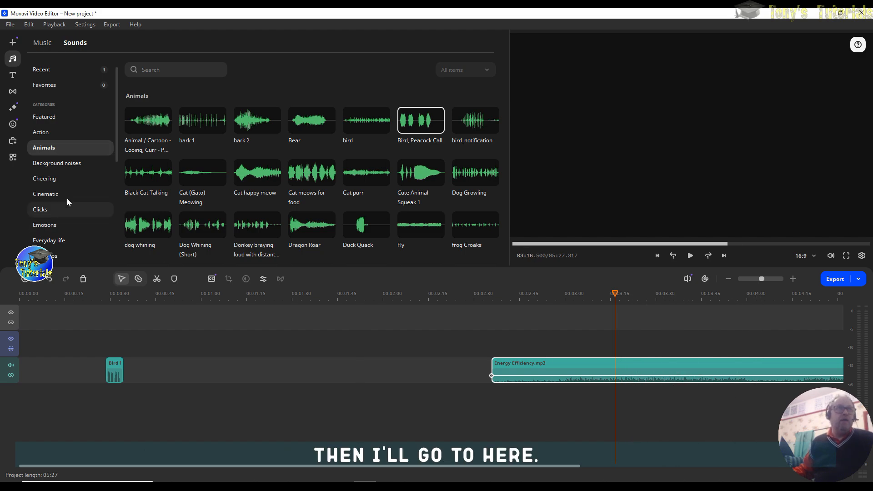
Apply the BG Music equalizer preset to the Energy Efficiency clip and play the clip from its start
left_click(13, 158)
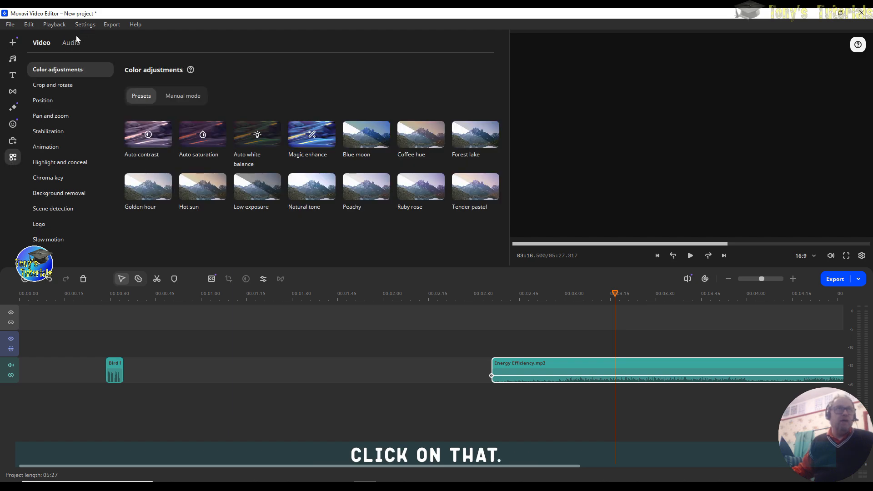
left_click(72, 42)
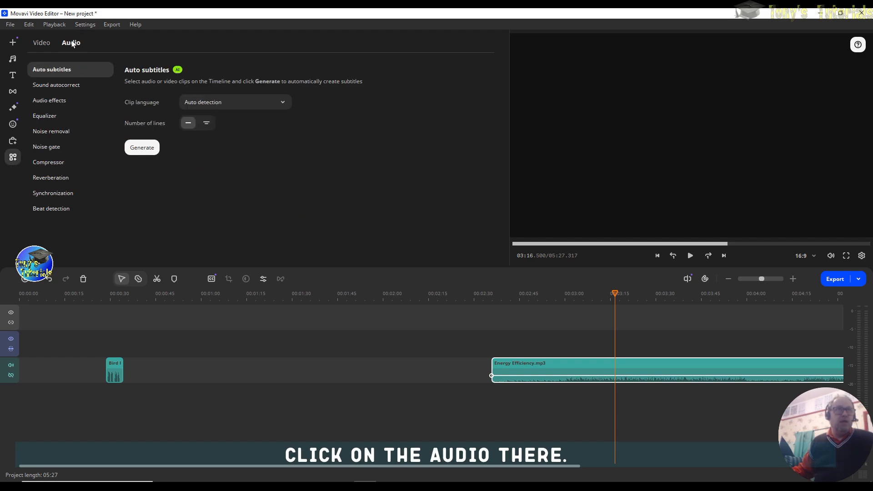
left_click(49, 117)
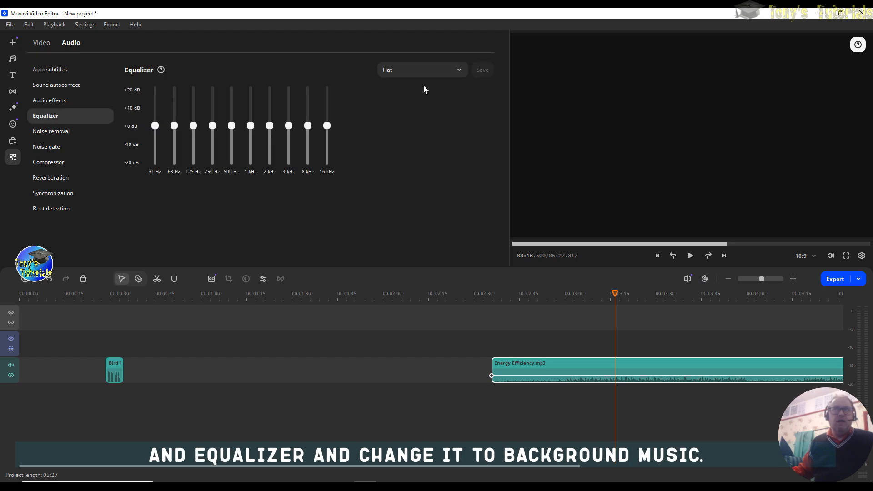
left_click(440, 69)
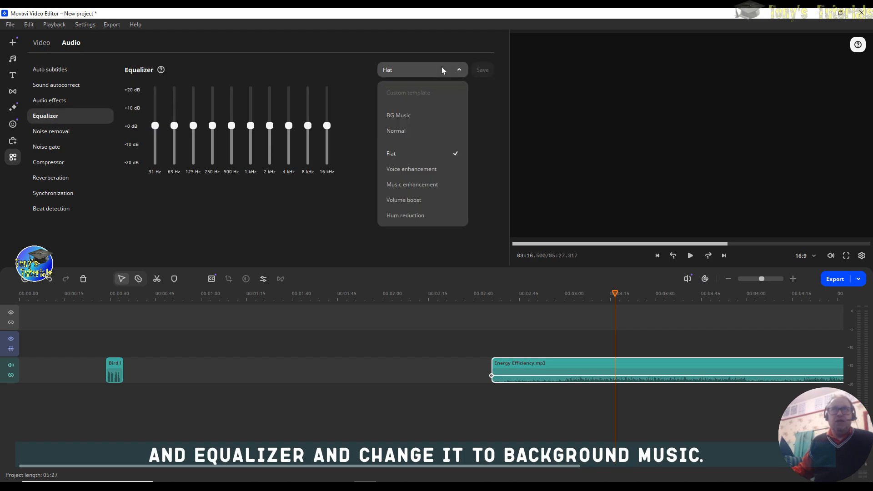
left_click(409, 118)
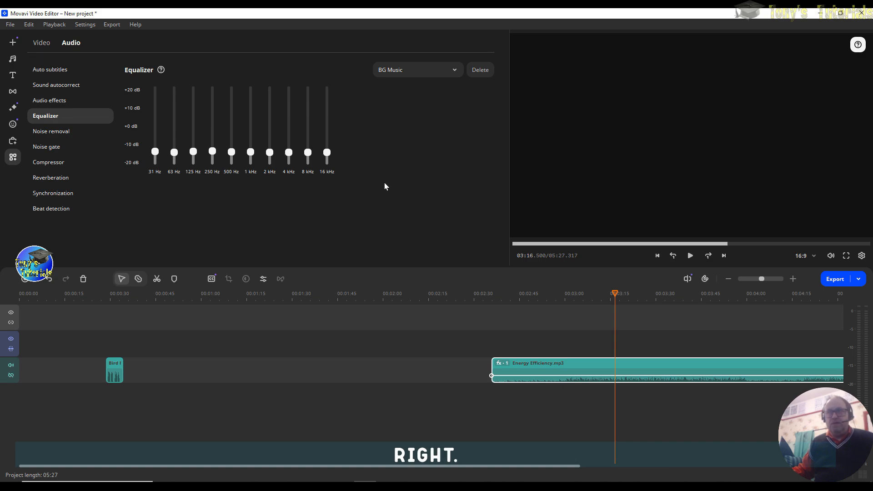
left_click_drag(613, 294, 491, 293)
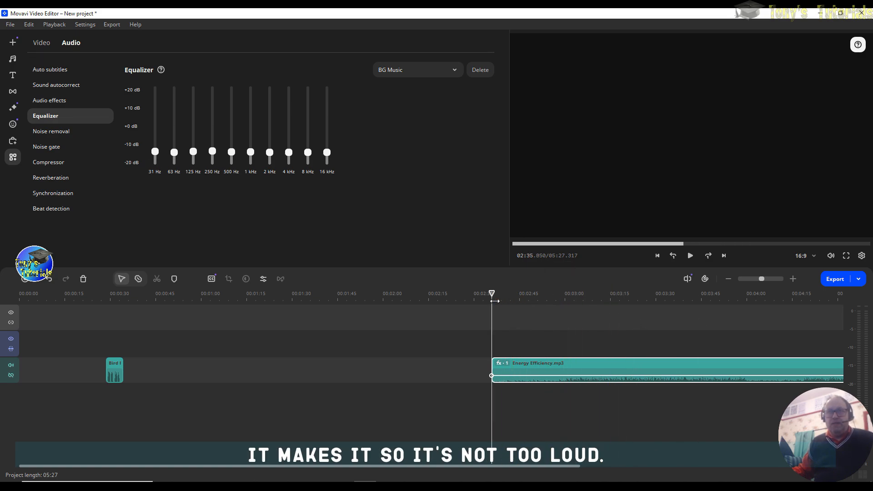
left_click(689, 257)
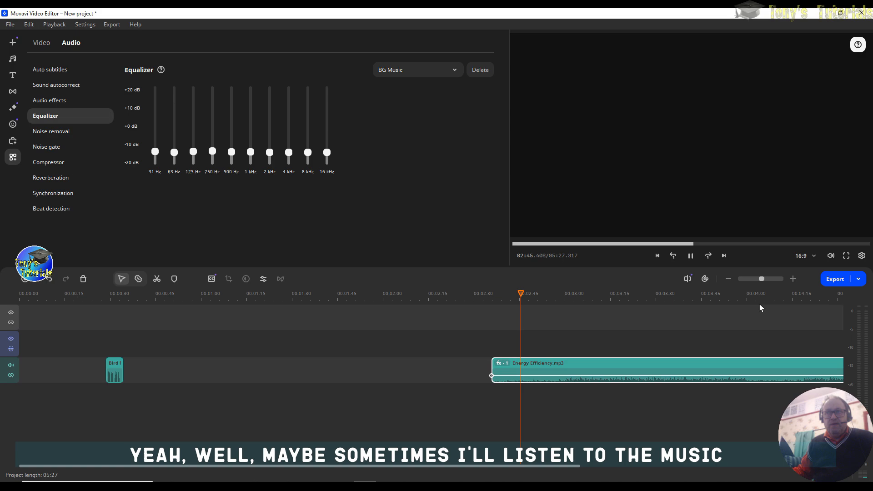
Raise the Energy Efficiency clip's volume and play it back from 02:42 and again from about 03:07
left_click(647, 378)
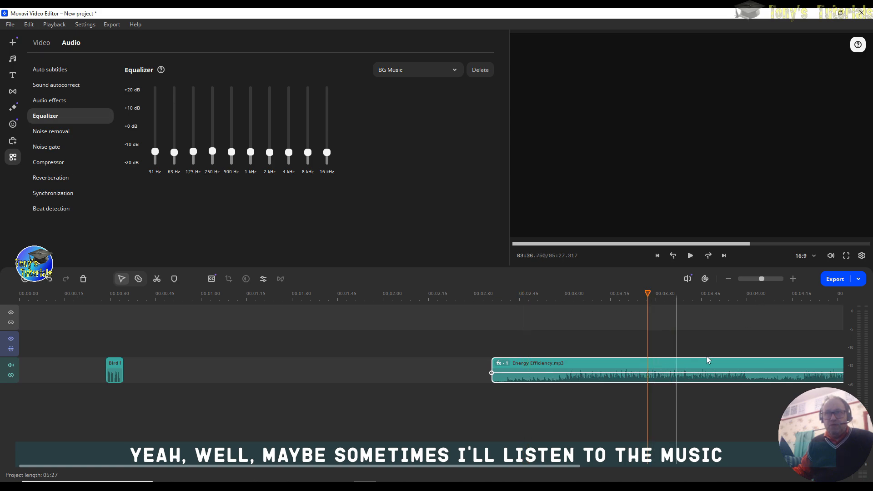
left_click(513, 298)
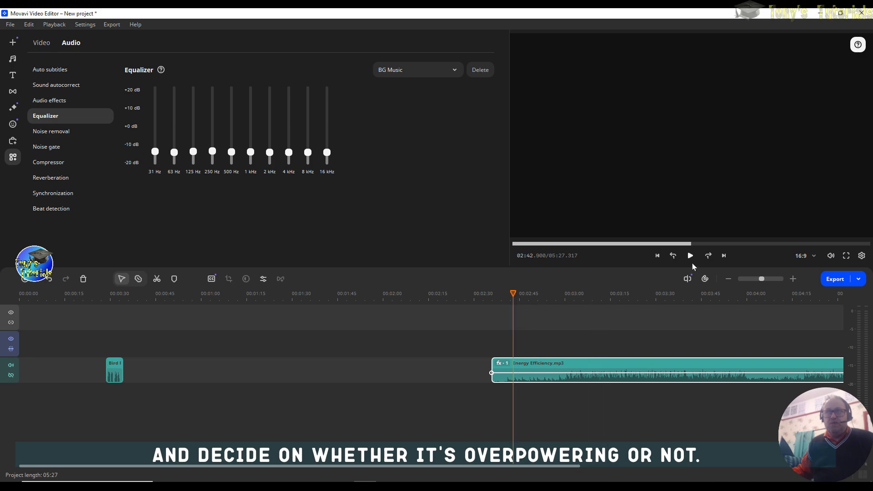
left_click(691, 260)
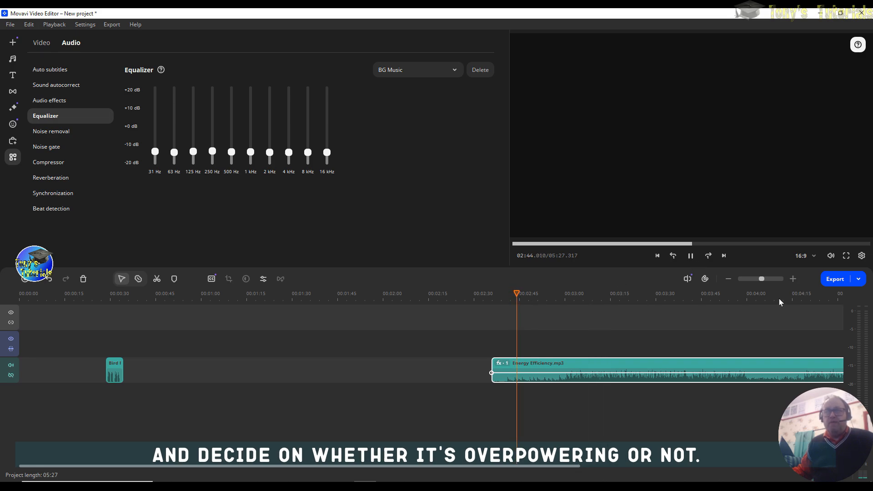
left_click(586, 301)
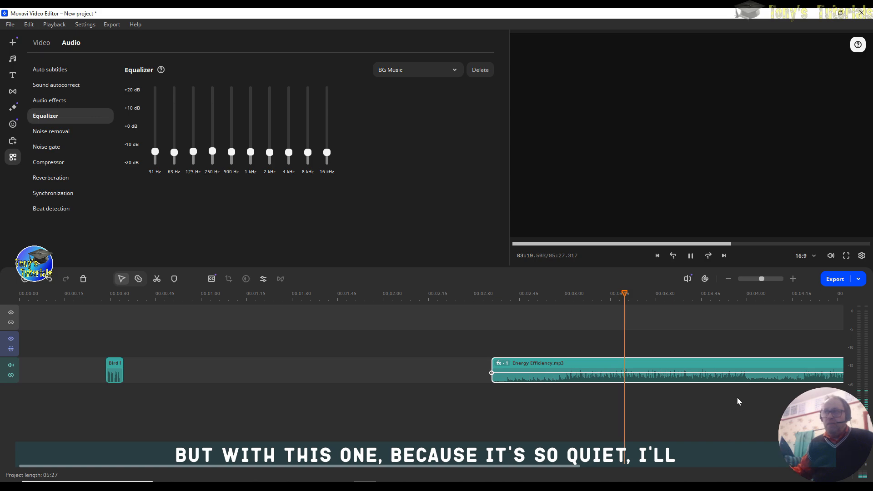
Set the Energy Efficiency clip's volume to 70% and play it from 03:39
left_click(683, 374)
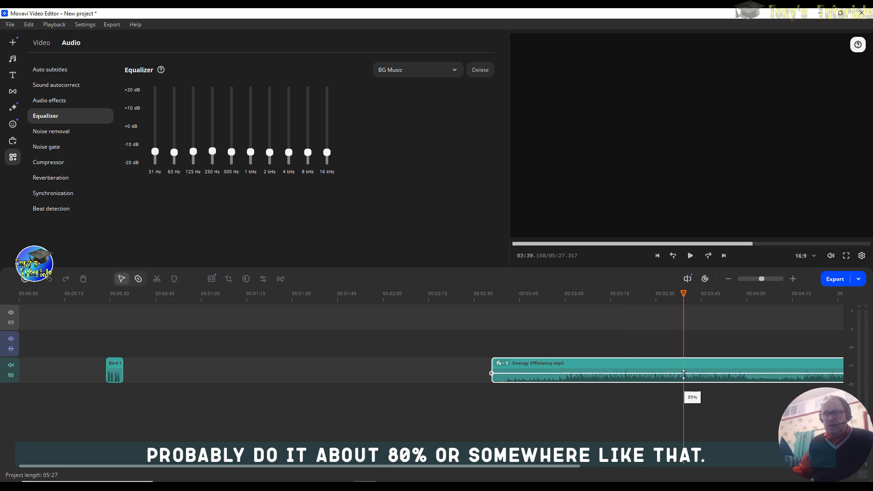
left_click_drag(684, 374, 684, 377)
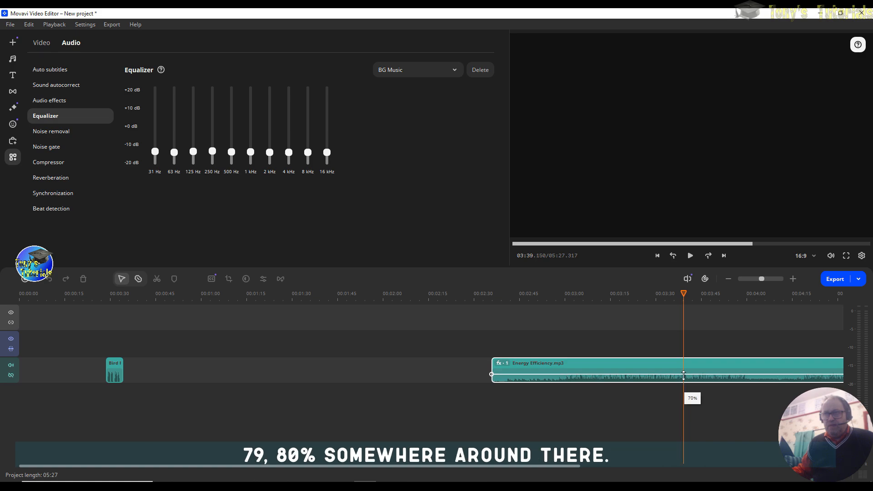
left_click(690, 257)
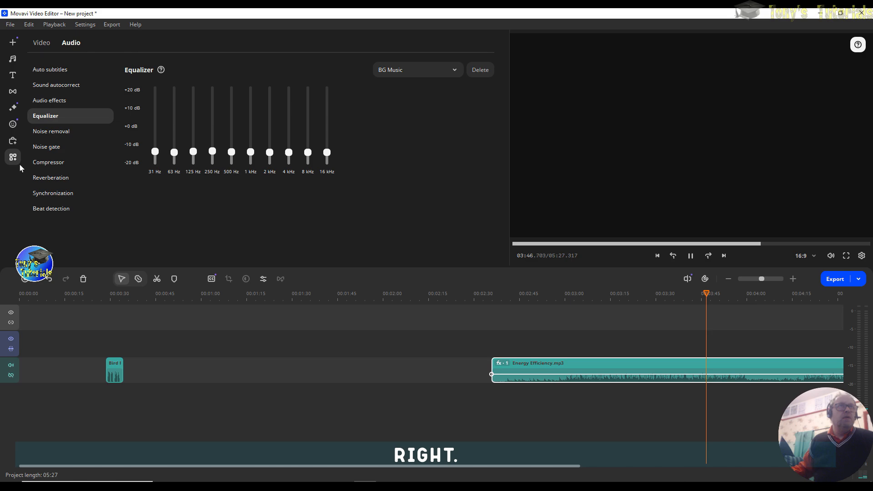
Return to the sound library, browse the categories from Background noises to Everyday life, and preview the Shutter effect
left_click(13, 58)
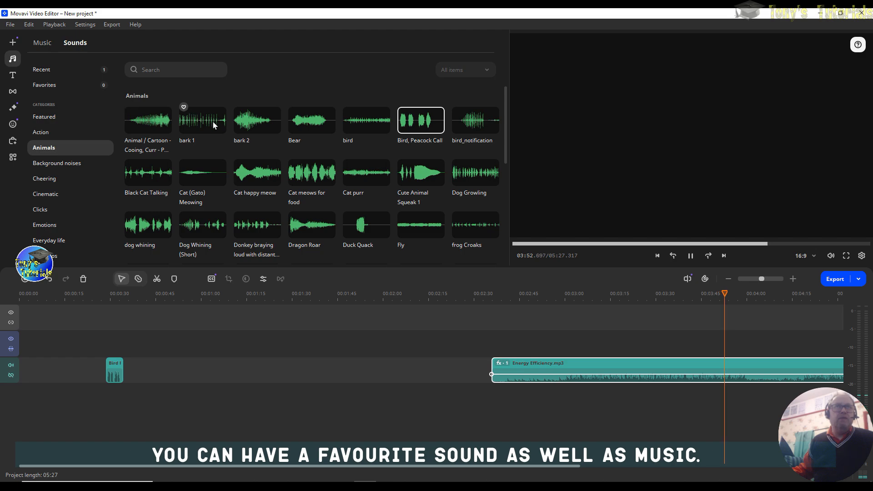
left_click(62, 166)
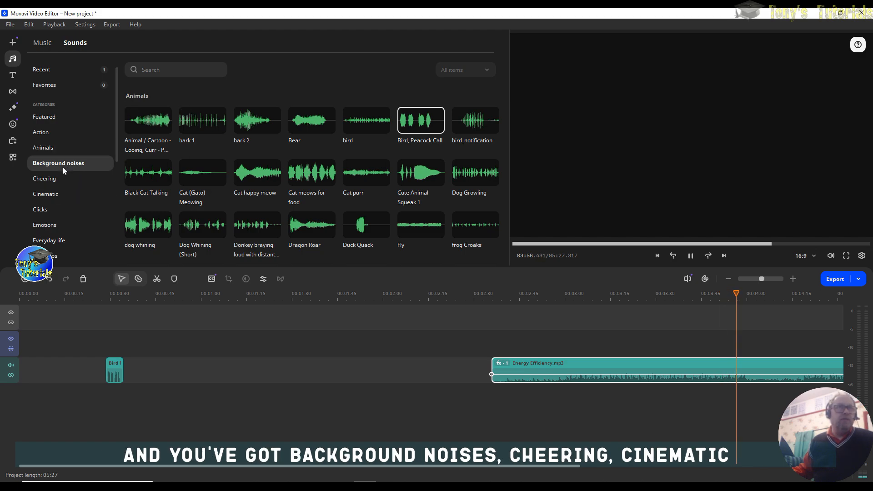
left_click(49, 180)
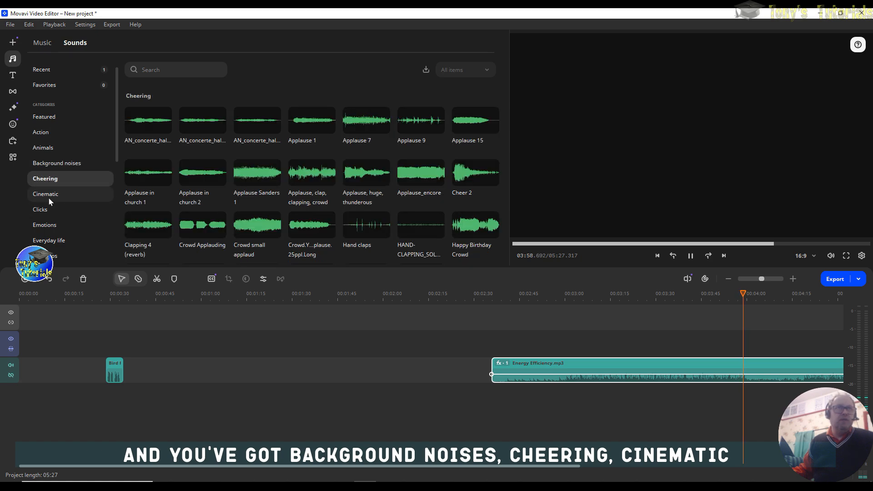
left_click(48, 195)
left_click(42, 210)
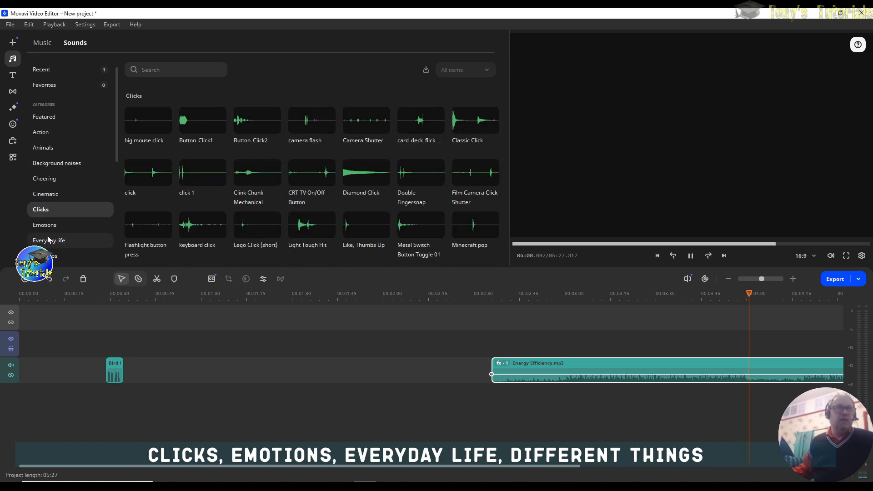
left_click(45, 226)
left_click(55, 244)
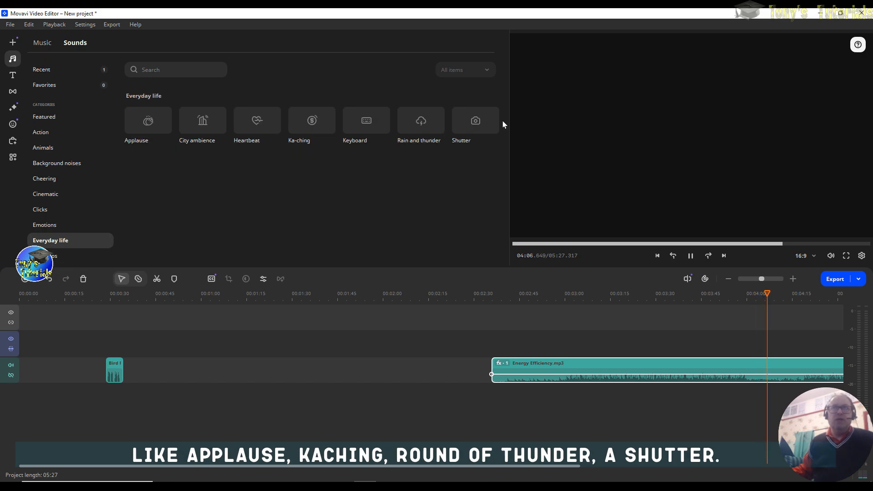
left_click(483, 127)
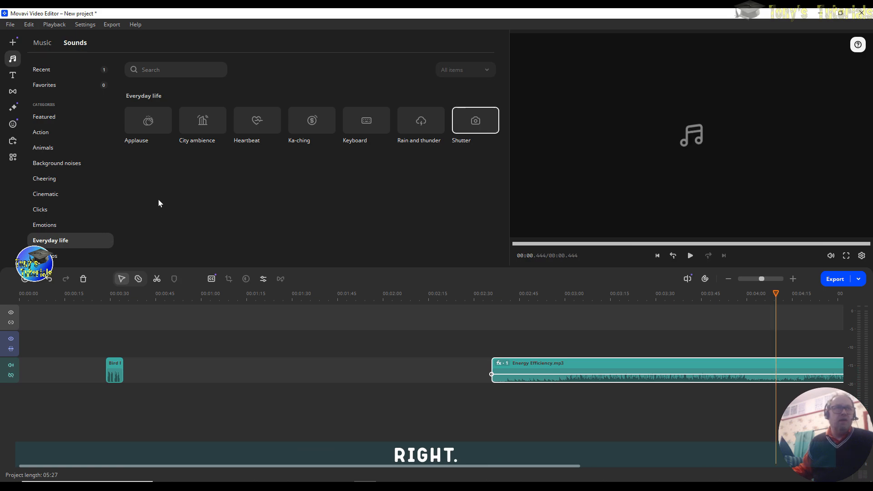
Browse the Footsteps sounds and preview boots on tile stone footsteps reverb, crunchy leaves and the Fast_Foolsteps effect
left_click(45, 256)
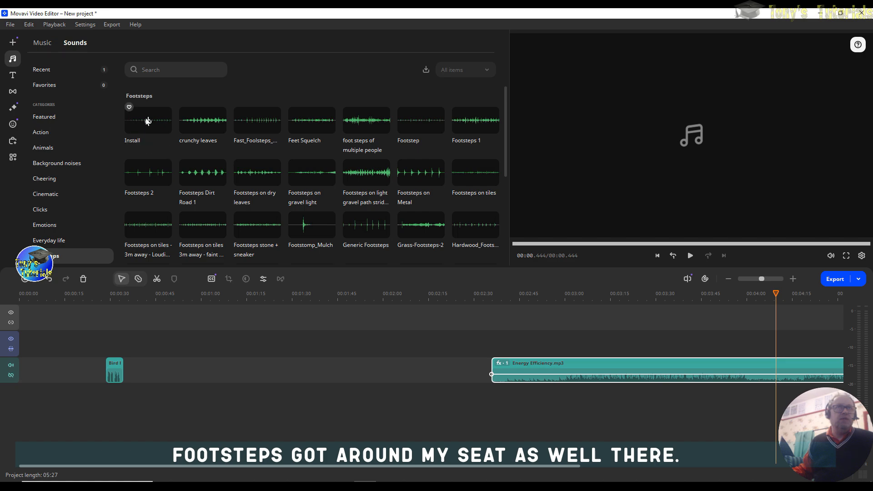
left_click(129, 129)
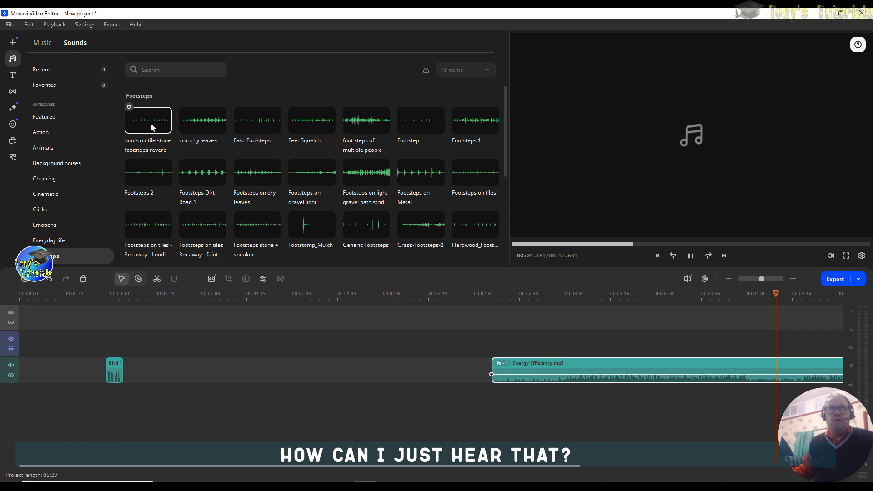
left_click(187, 125)
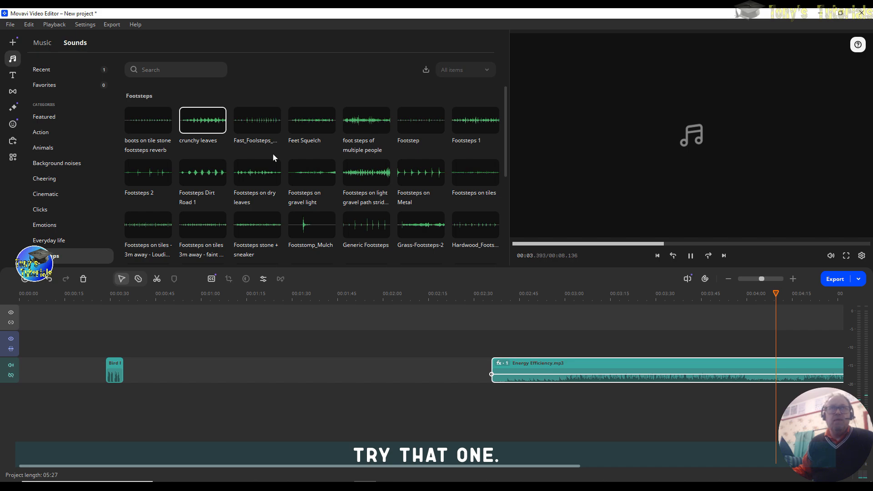
left_click(253, 124)
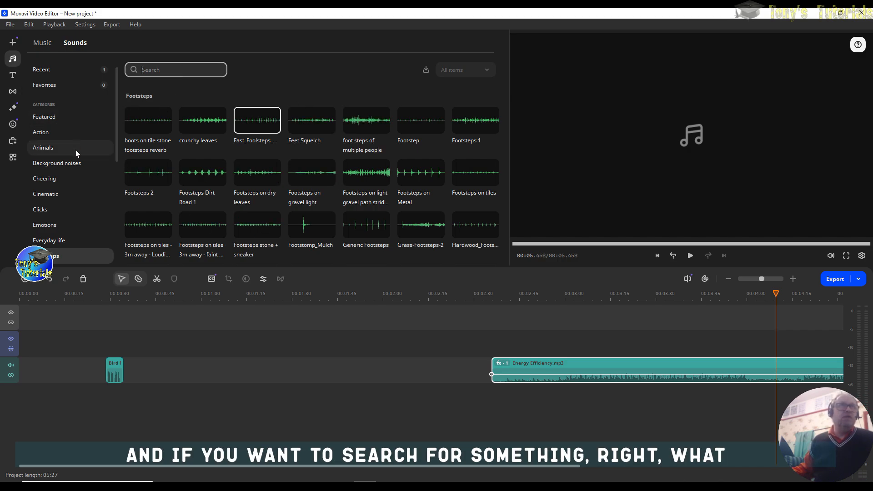
Switch to the Featured sounds and search the sound library for footsteps
left_click(112, 134)
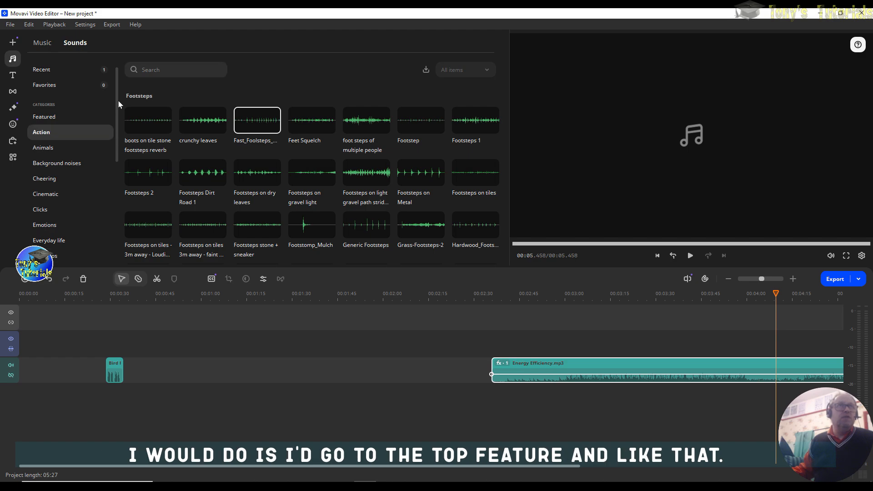
left_click(49, 117)
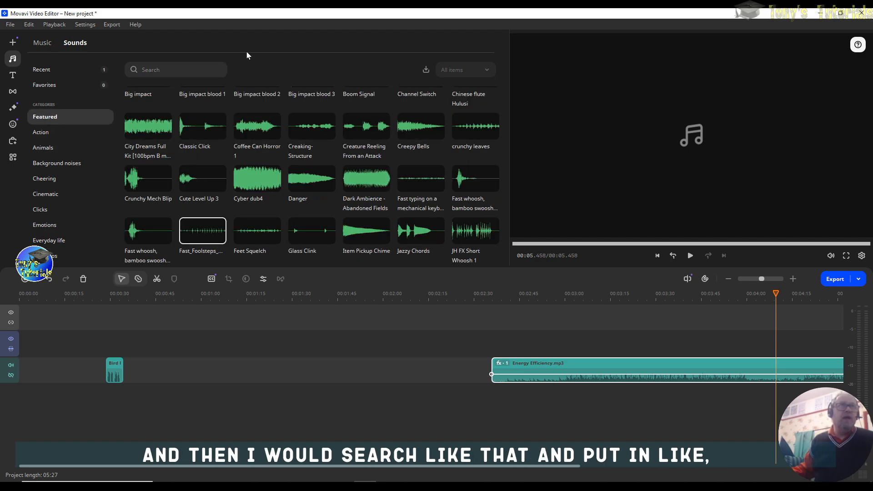
left_click(166, 75)
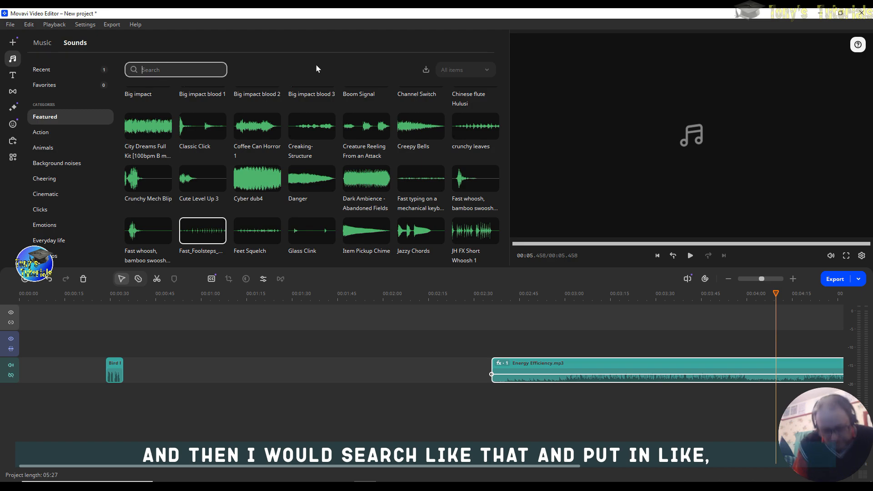
type("foor")
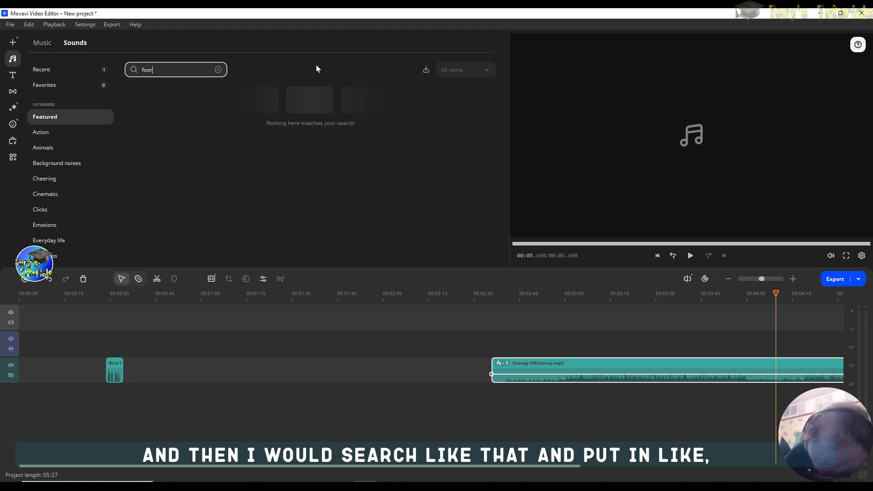
key("BackSpace")
type("ts")
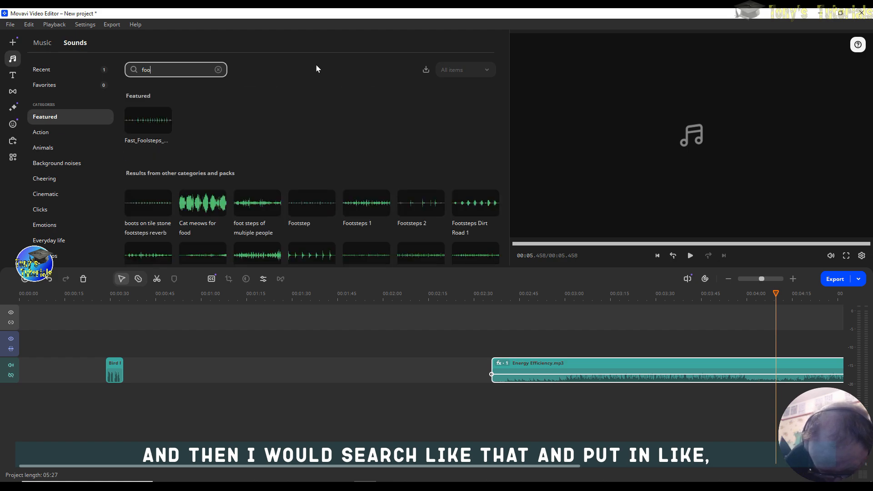
type("teps")
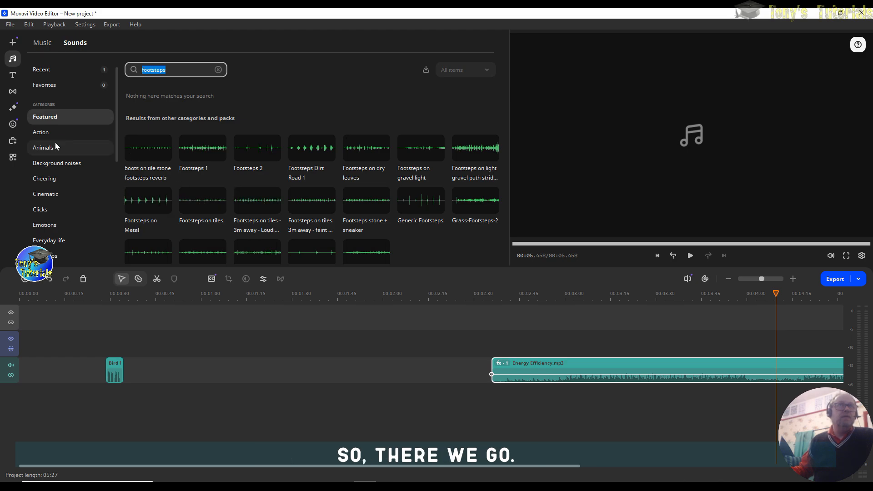
Browse the Animals sounds and preview Black Cat Talking and Cat (Gato) Meowing
left_click(44, 149)
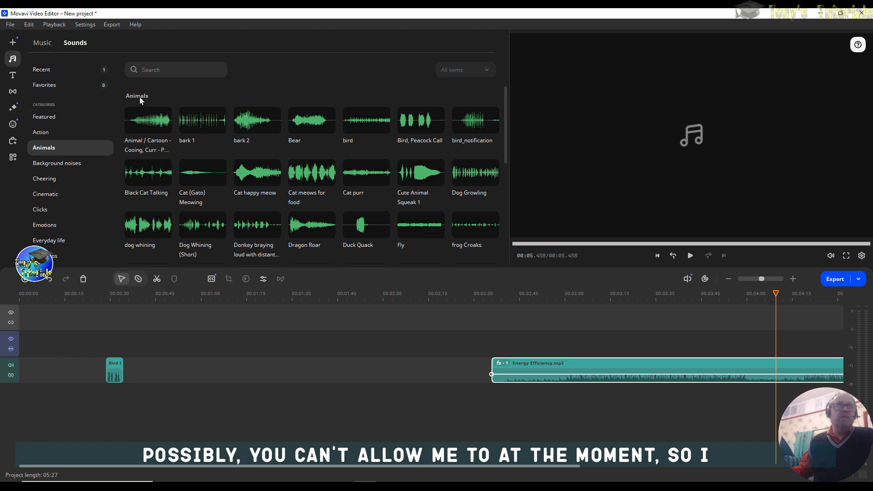
left_click(154, 193)
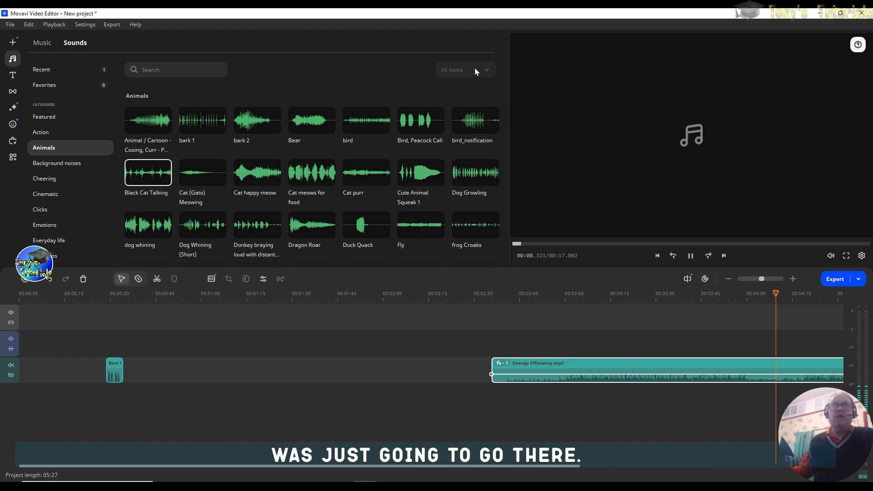
left_click(196, 182)
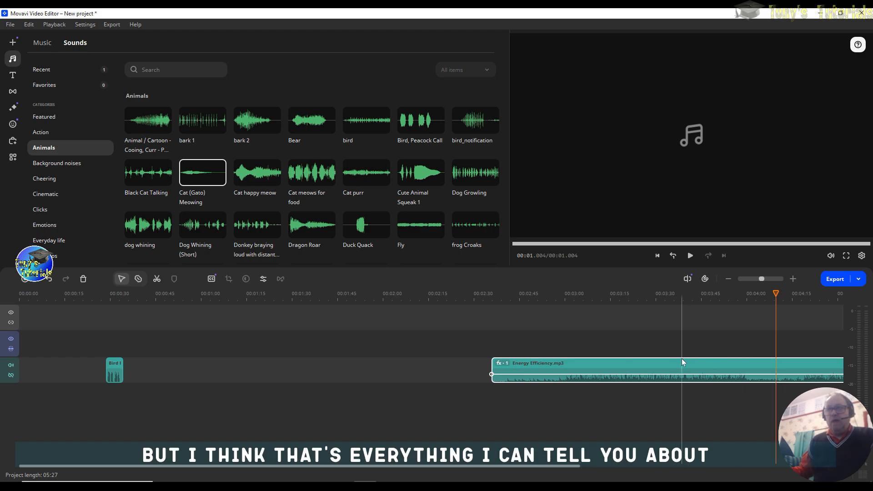
Move the Energy Efficiency clip to start at about 00:53, and trim its start to about 02:05 and its end to about 03:08
left_click_drag(681, 370, 360, 366)
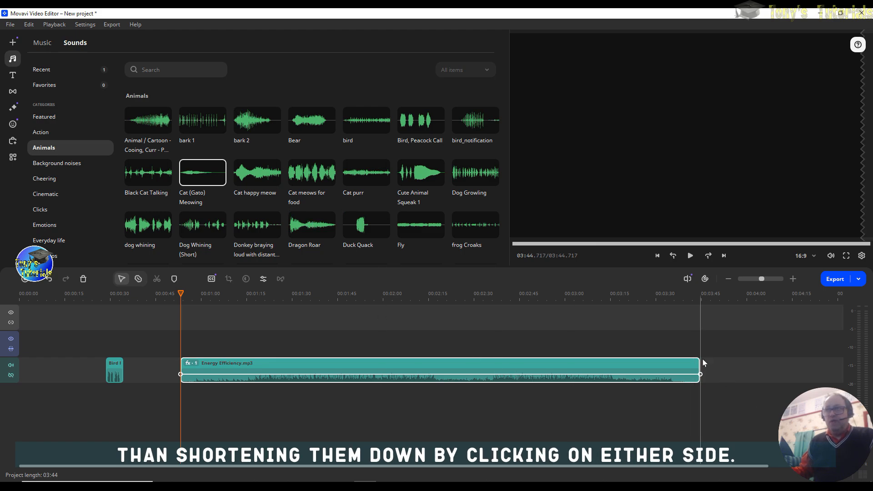
left_click_drag(698, 361, 699, 360)
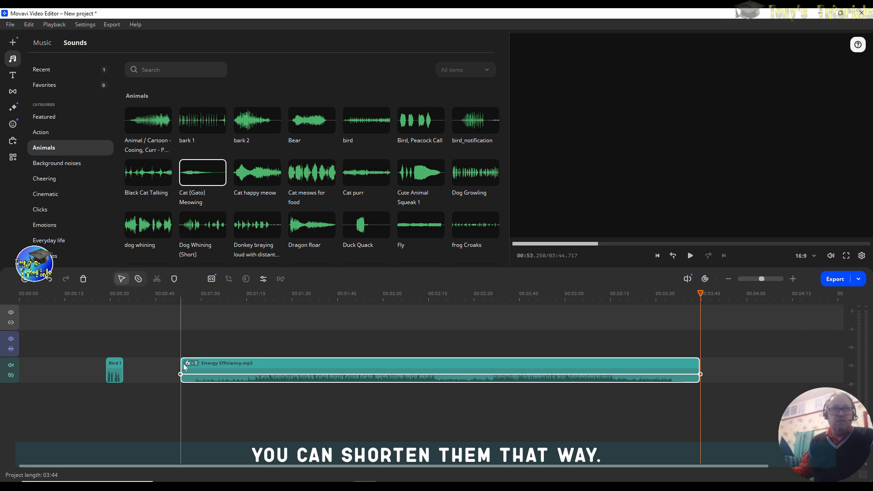
left_click_drag(180, 363, 401, 363)
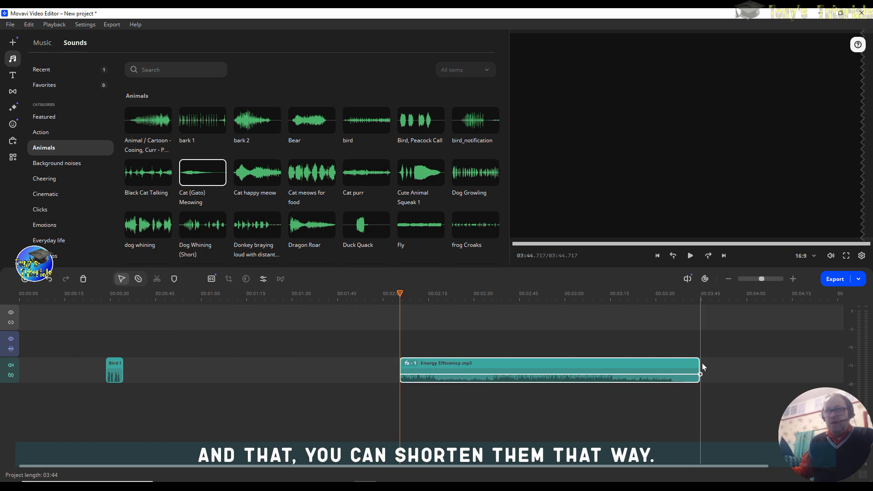
left_click_drag(698, 366, 590, 367)
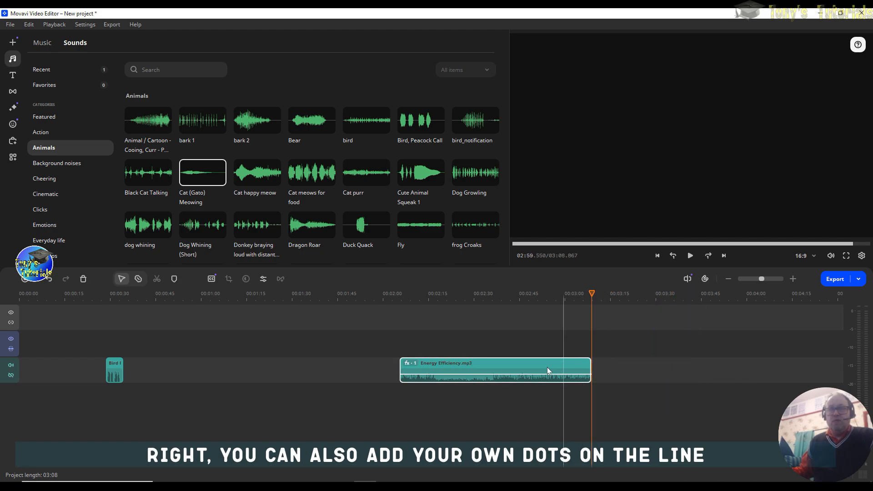
Add volume points at about 02:21 and at the Energy Efficiency clip's start, lowering the starting point to create a fade-in
left_click(447, 373)
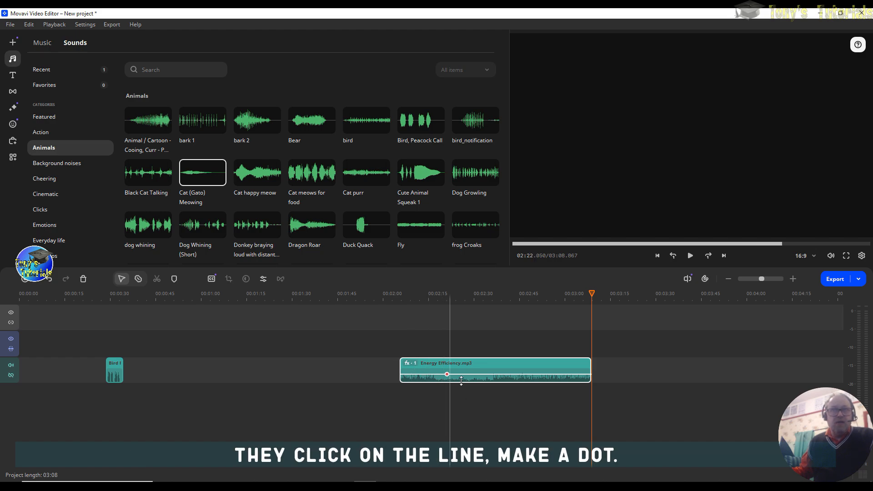
left_click(401, 373)
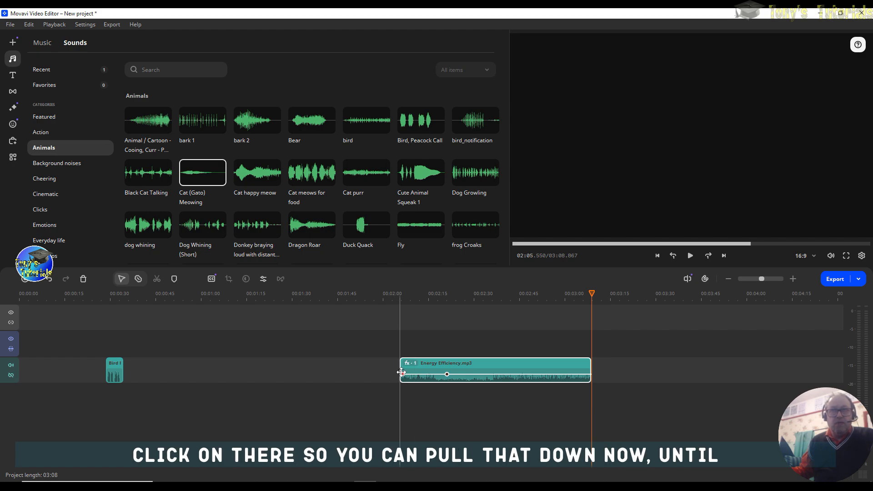
left_click_drag(402, 372, 404, 378)
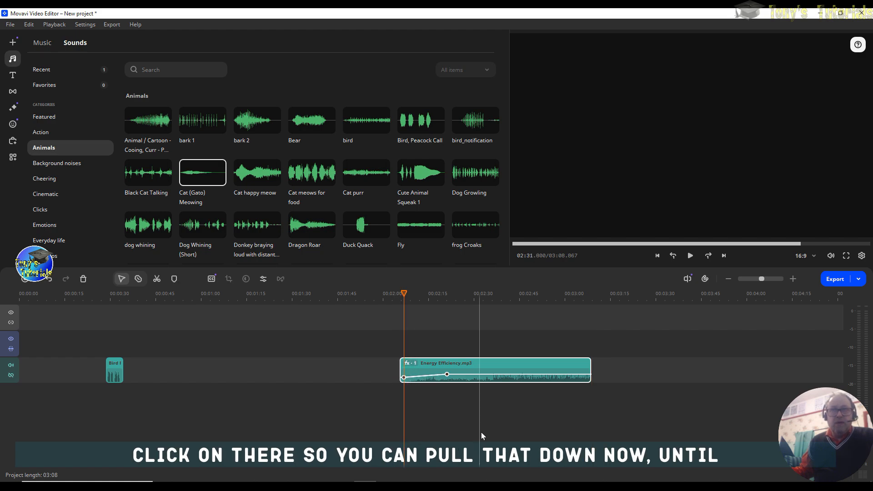
Add volume points at about 02:38 and 02:46 on the Energy Efficiency clip and lower the second one
left_click(499, 374)
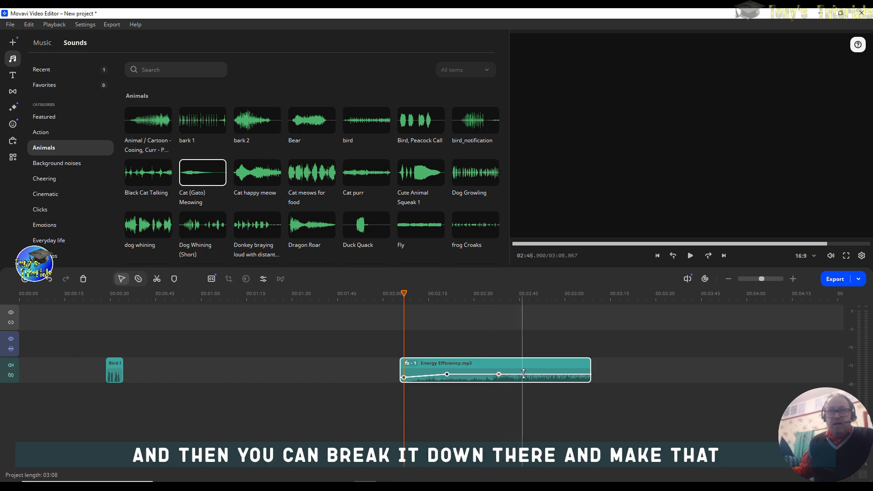
left_click(523, 374)
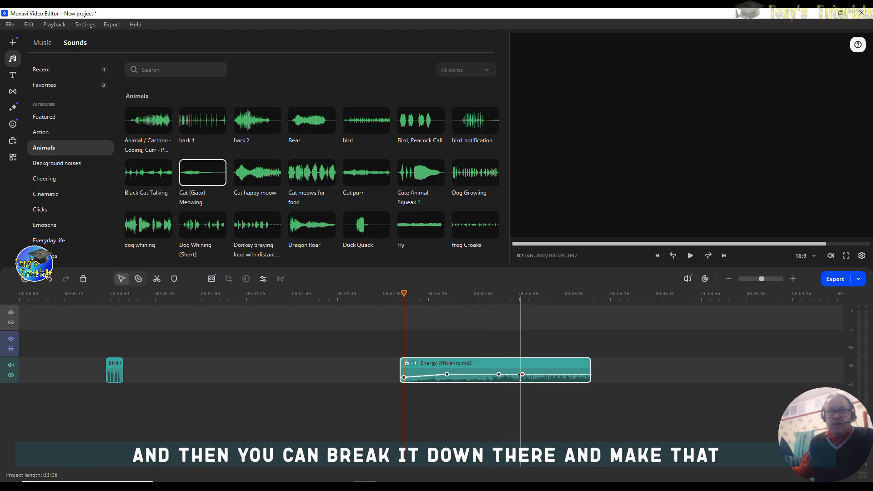
left_click_drag(523, 374, 522, 380)
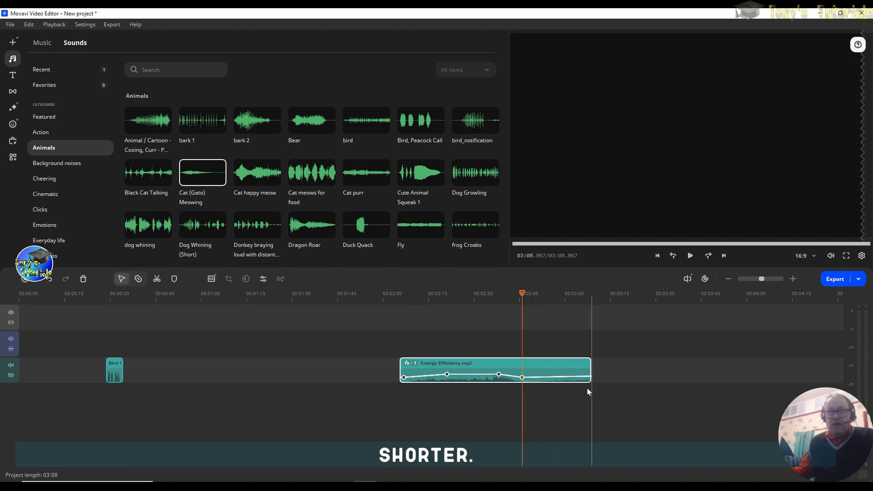
Add a low volume point at about 02:58 and a raised one at the Energy Efficiency clip's end so the volume rises again
left_click(564, 376)
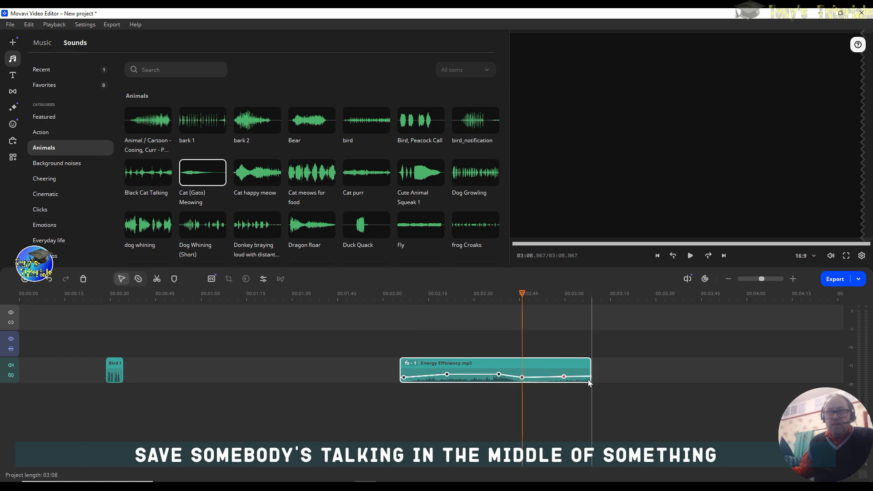
left_click_drag(591, 374, 588, 378)
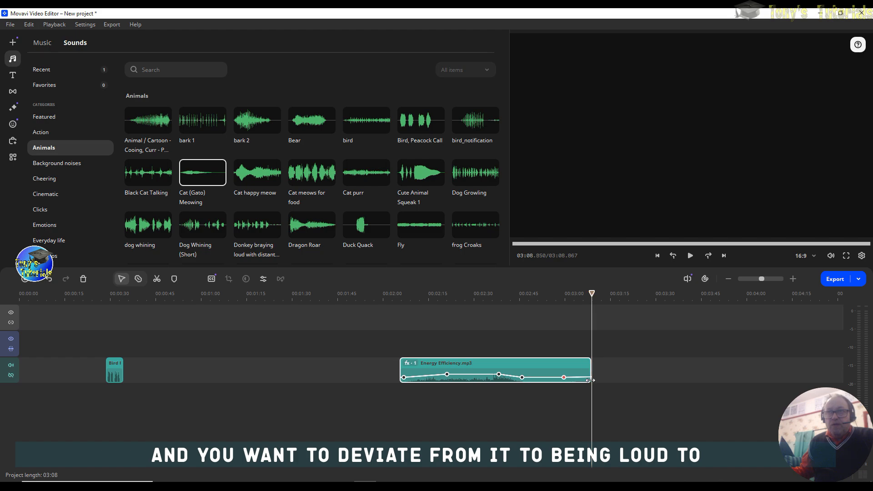
left_click(588, 378)
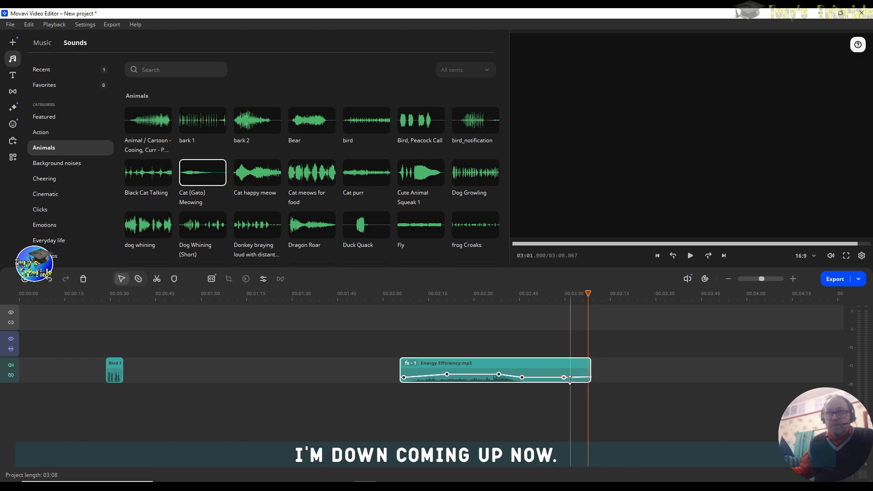
mouse_move(565, 377)
left_mouse_down()
mouse_move(587, 378)
mouse_move(560, 377)
left_mouse_up()
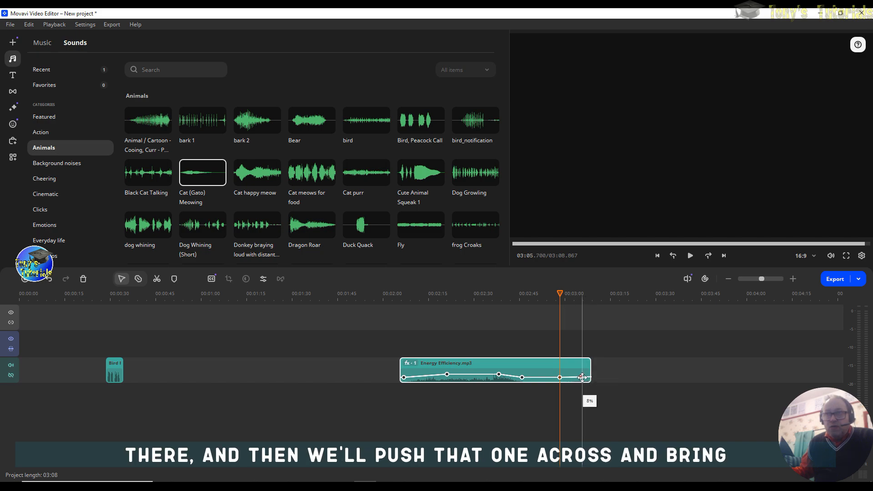
left_click_drag(582, 377, 590, 373)
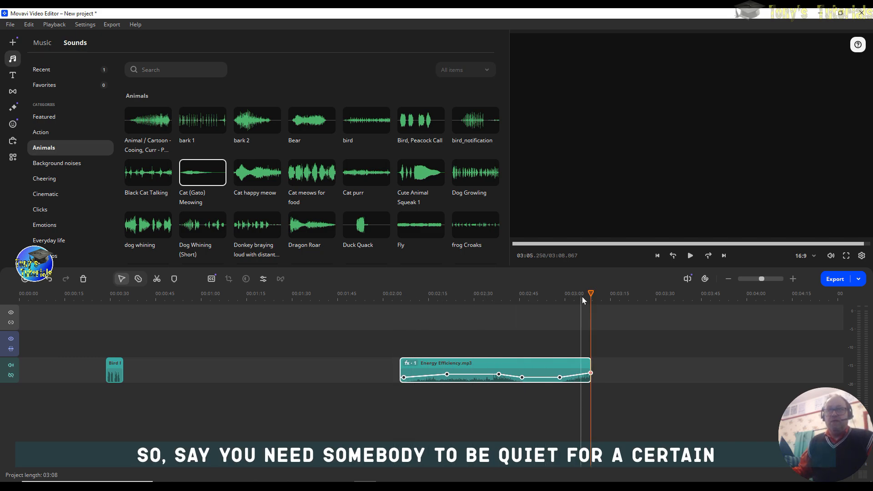
Play the Energy Efficiency clip from about 02:12 and scrub through its volume changes to the end
left_click_drag(590, 295, 420, 309)
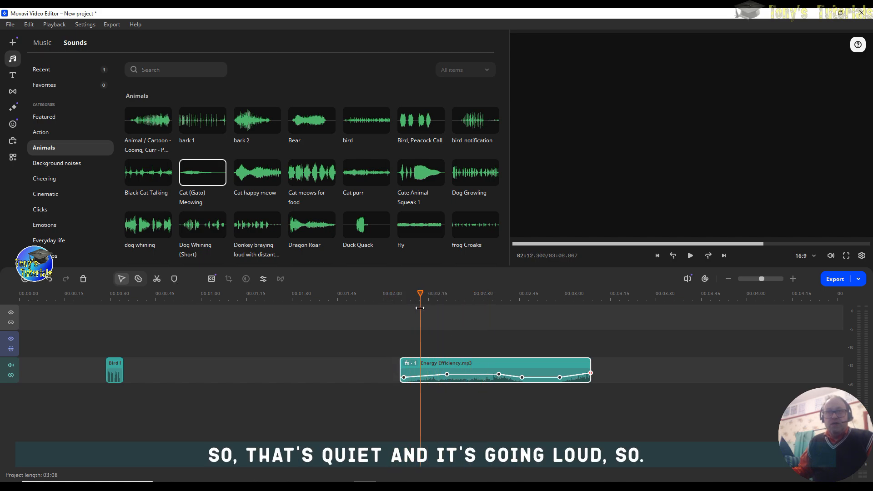
left_click(691, 256)
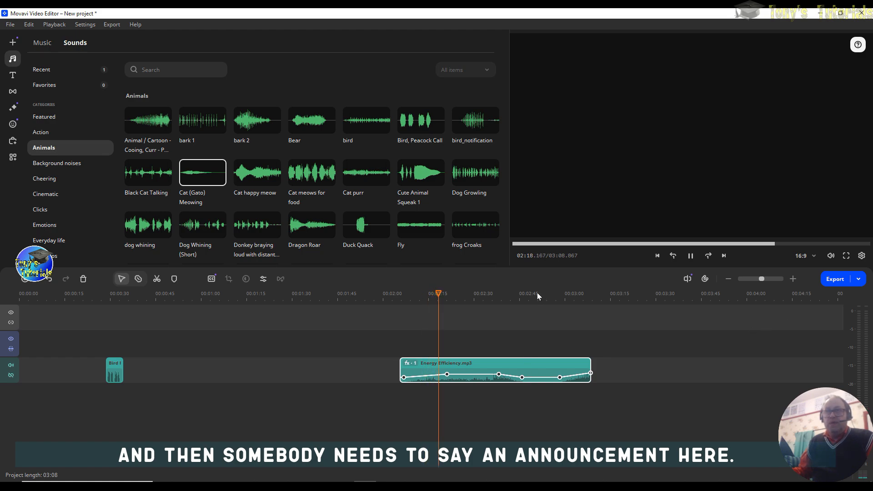
left_click_drag(515, 300, 592, 304)
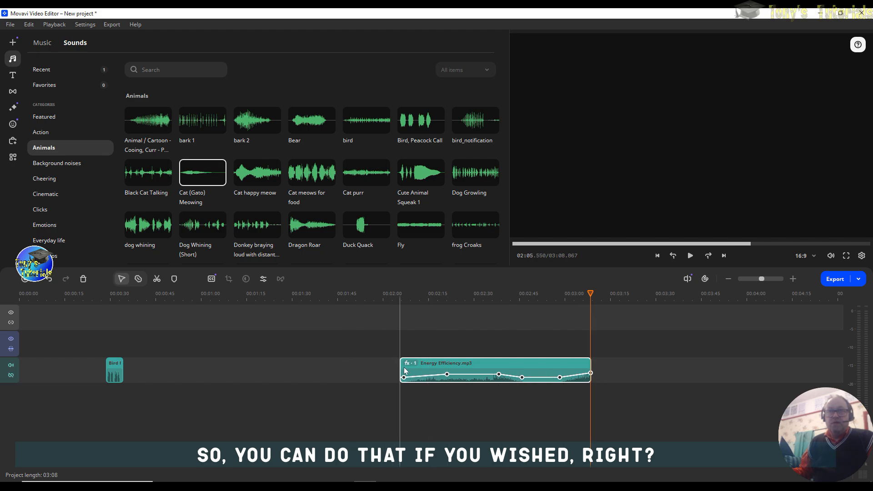
Extend the Energy Efficiency clip's start back to about 00:53 and add a volume point at about 01:04
left_click_drag(400, 366, 181, 362)
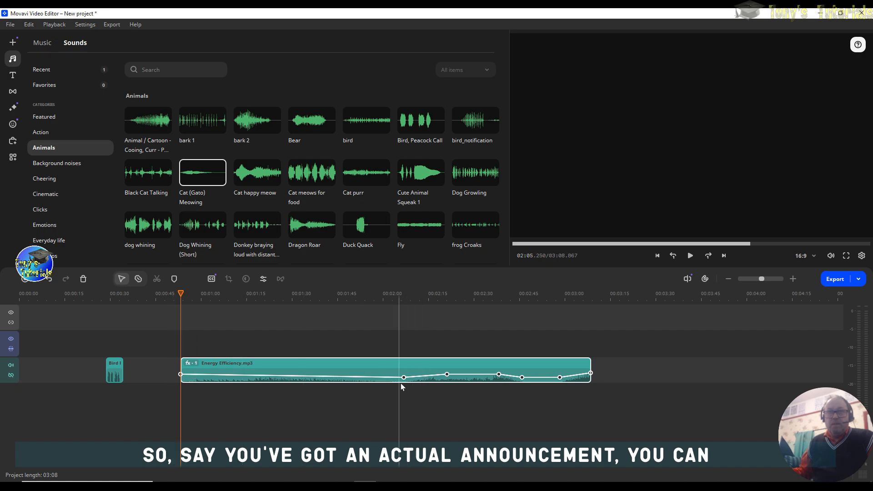
left_click(336, 369)
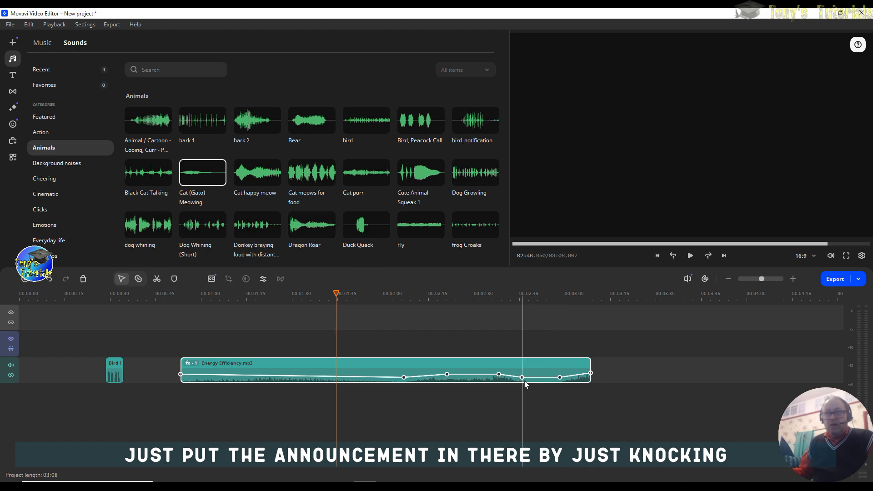
left_click(558, 385)
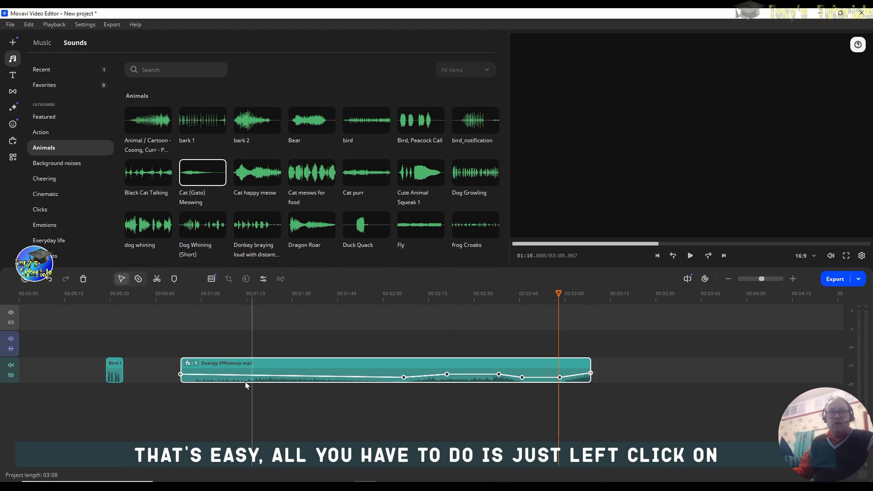
left_click(212, 373)
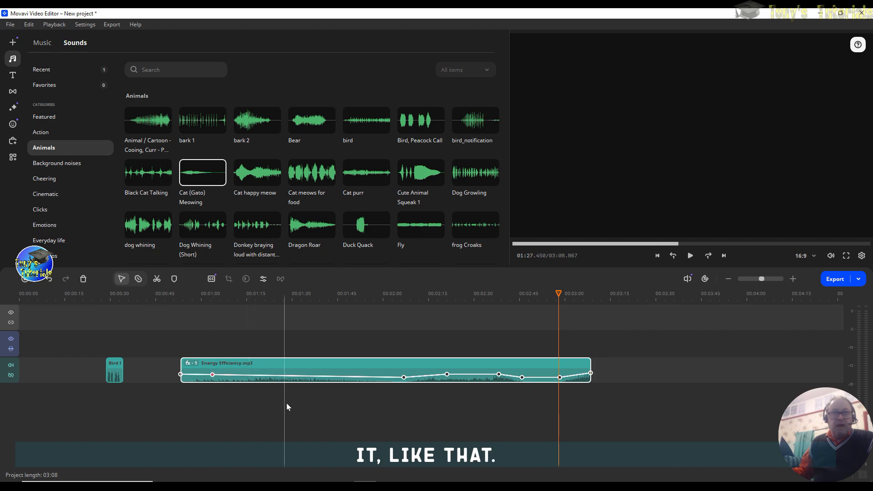
Add a raised volume point at about 01:31 on the Energy Efficiency clip and play the clip from about 01:21
left_click(283, 372)
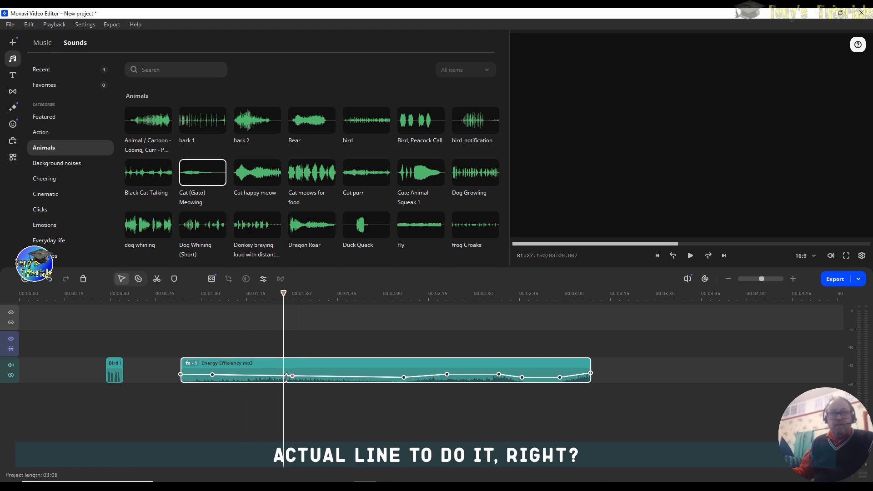
left_click(296, 373)
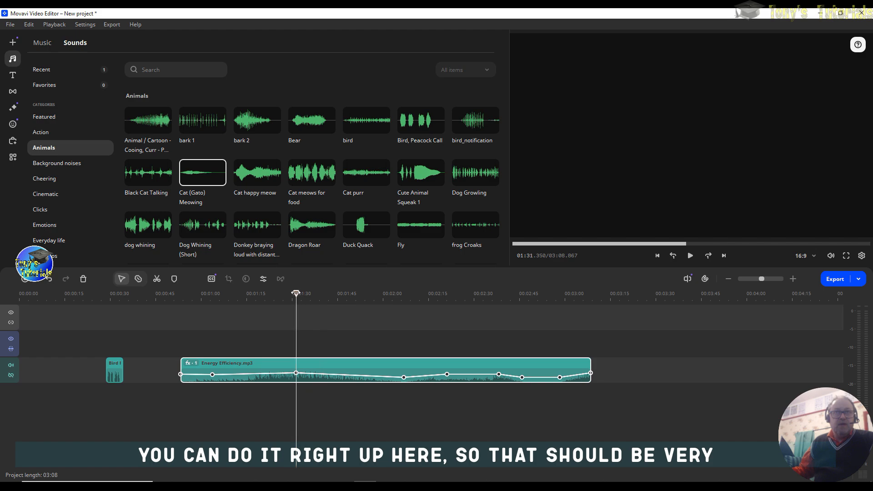
left_click(266, 296)
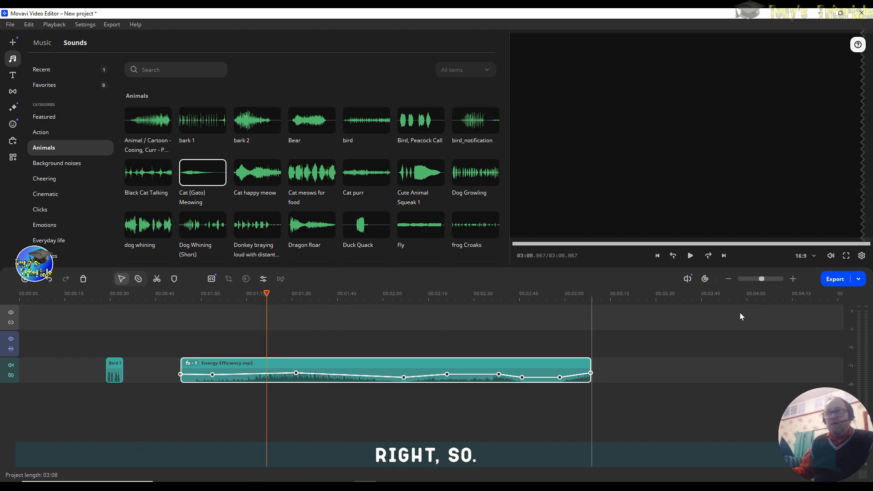
left_click(689, 256)
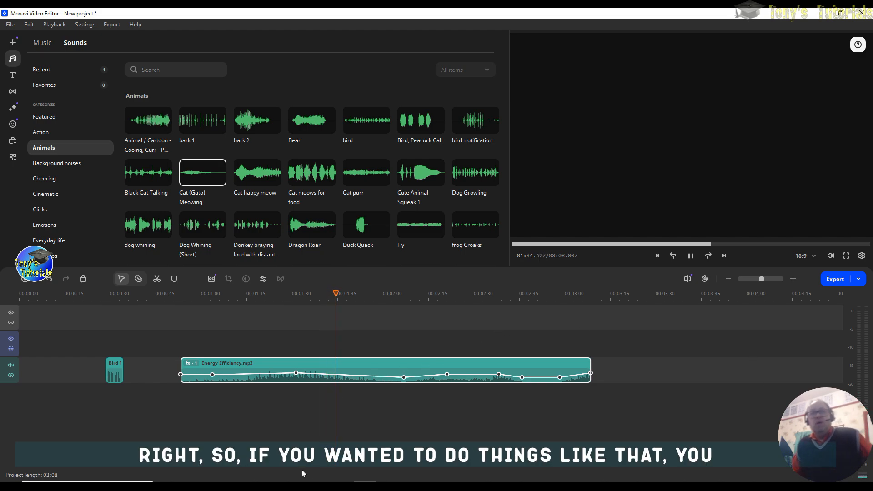
left_click(690, 256)
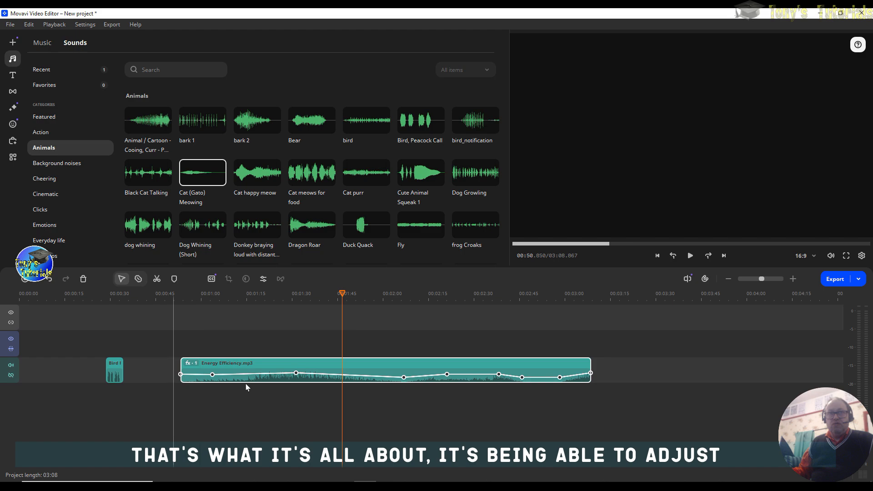
Delete the Energy Efficiency clip from the audio track
right_click(540, 376)
left_click(576, 356)
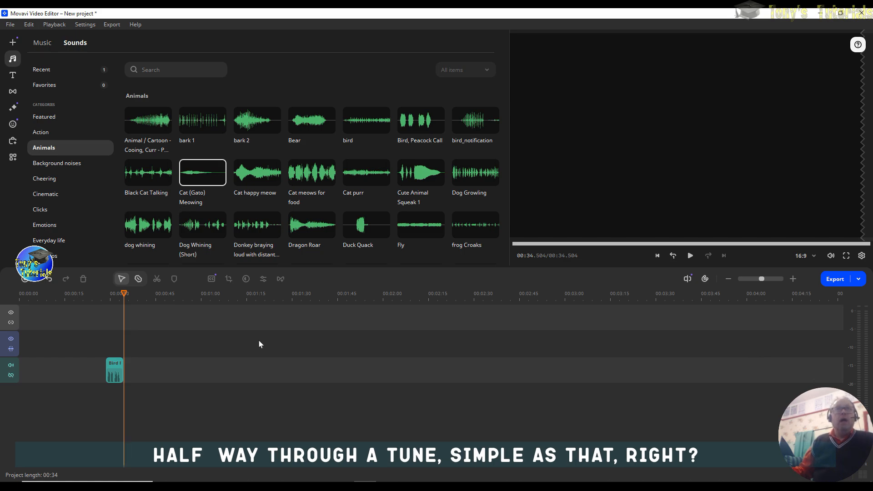
Look through the remaining Animals sounds and the featured titles, returning to the sound library
scroll(206, 193, "down", 1)
scroll(271, 188, "down", 3)
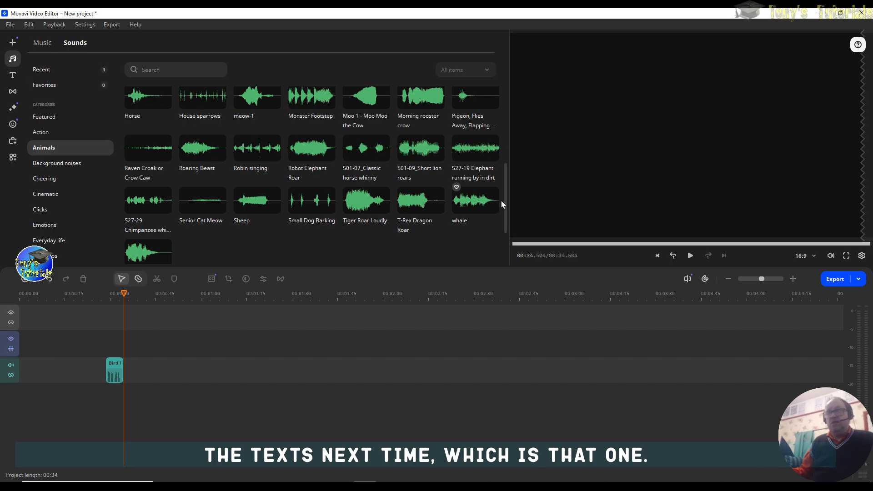
left_click(13, 76)
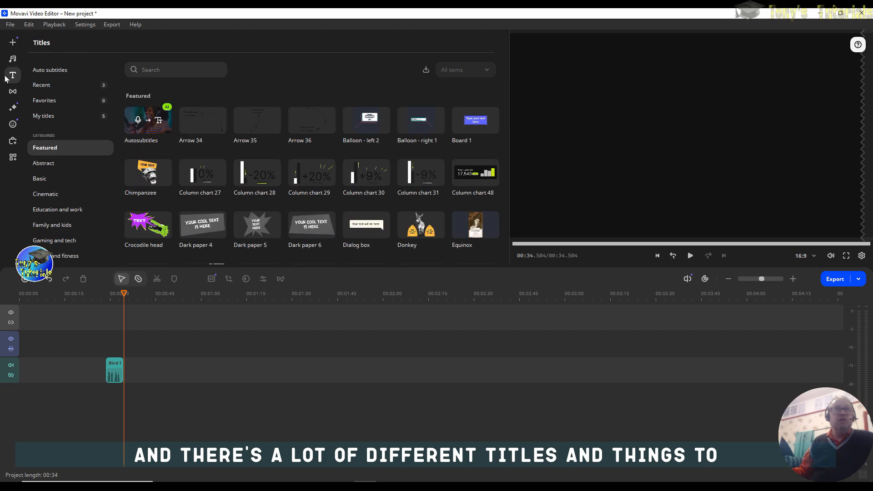
left_click(14, 60)
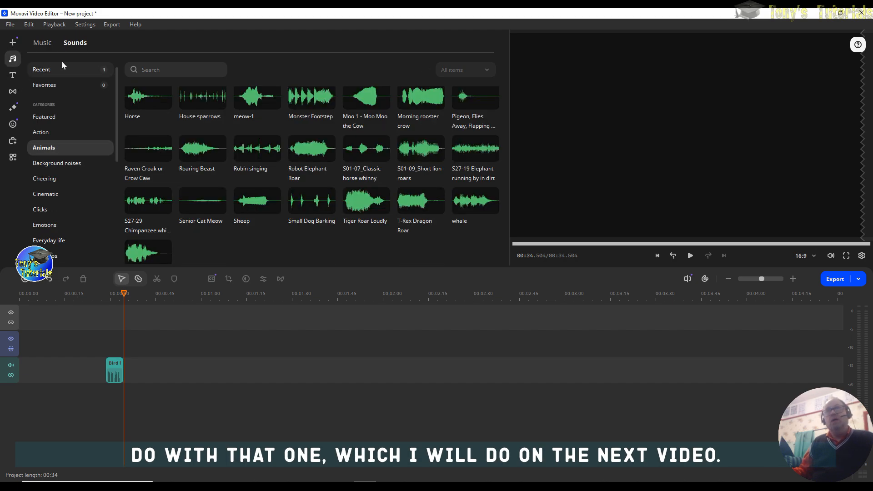